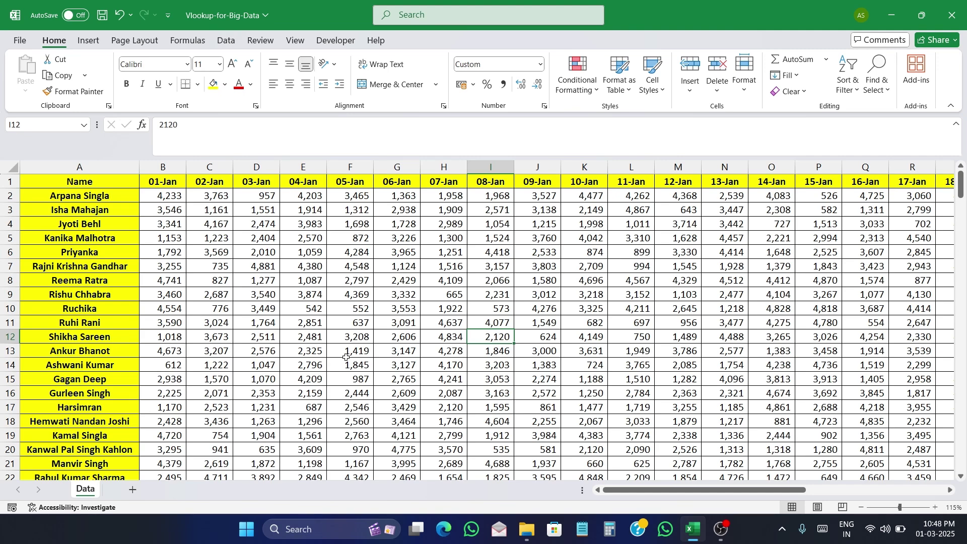
Step: Look over the names and daily January figures across the whole Data sheet
{"action": "scroll", "coordinate": [366, 342], "scroll_direction": "down", "scroll_amount": 18}
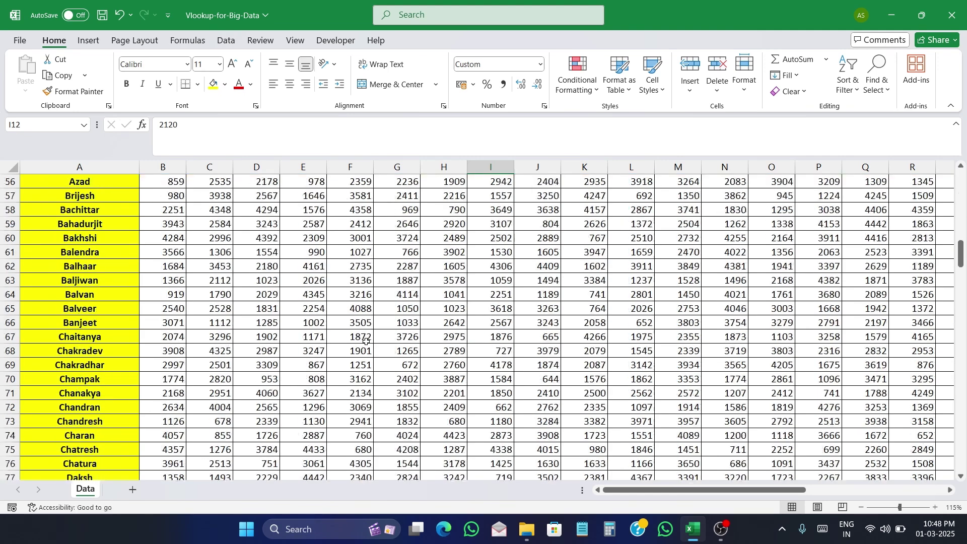
{"action": "scroll", "coordinate": [366, 341], "scroll_direction": "up", "scroll_amount": 18}
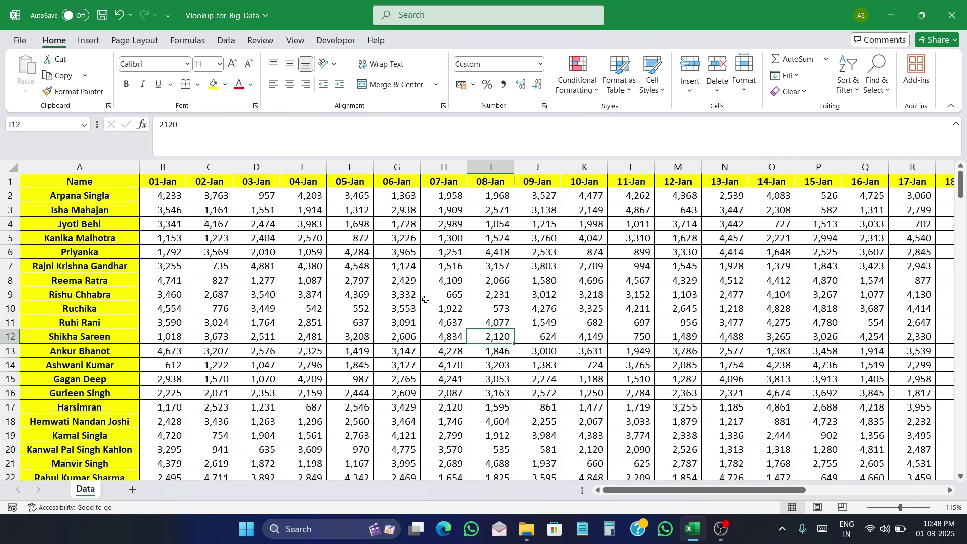
{"action": "scroll", "coordinate": [426, 299], "scroll_direction": "down", "scroll_amount": 1, "text": "ctrl"}
{"action": "scroll", "coordinate": [425, 299], "scroll_direction": "down", "scroll_amount": 4}
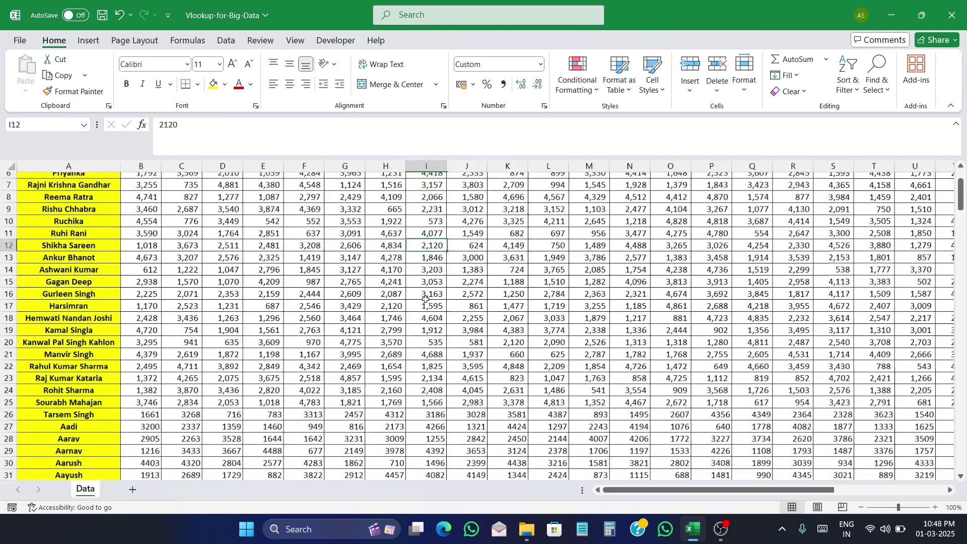
{"action": "scroll", "coordinate": [426, 299], "scroll_direction": "down", "scroll_amount": 3, "text": "ctrl"}
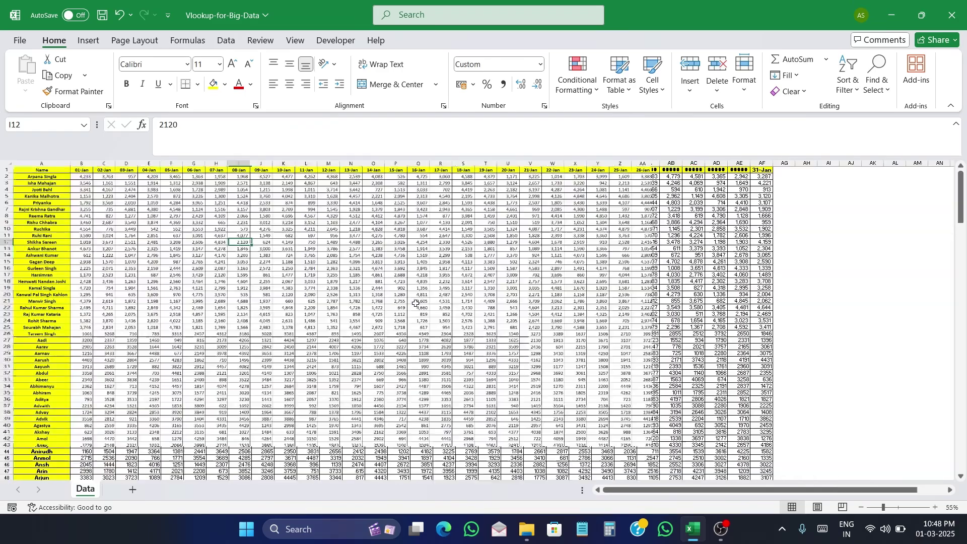
{"action": "scroll", "coordinate": [415, 313], "scroll_direction": "up", "scroll_amount": 3, "text": "ctrl"}
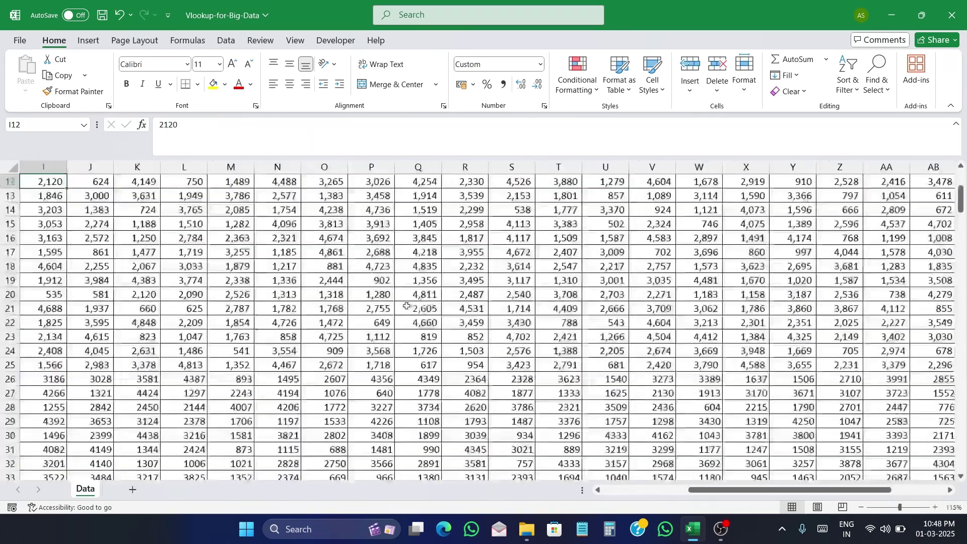
{"action": "scroll", "coordinate": [344, 358], "scroll_direction": "up", "scroll_amount": 1, "text": "ctrl"}
{"action": "scroll", "coordinate": [344, 359], "scroll_direction": "up", "scroll_amount": 4}
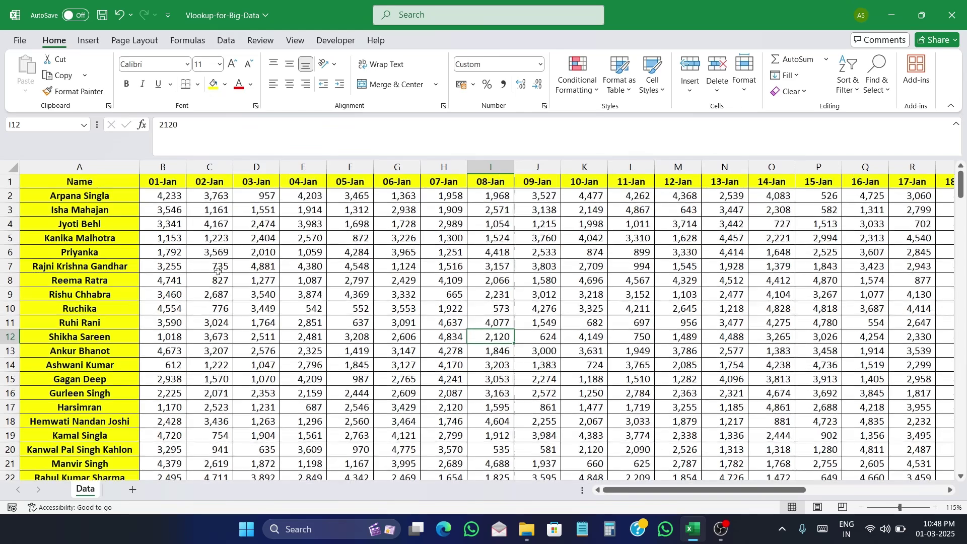
{"action": "left_click", "coordinate": [121, 171]}
{"action": "mouse_move", "coordinate": [673, 490]}
{"action": "left_mouse_down"}
{"action": "mouse_move", "coordinate": [838, 508]}
{"action": "mouse_move", "coordinate": [660, 496]}
{"action": "left_mouse_up"}
{"action": "left_click", "coordinate": [411, 308]}
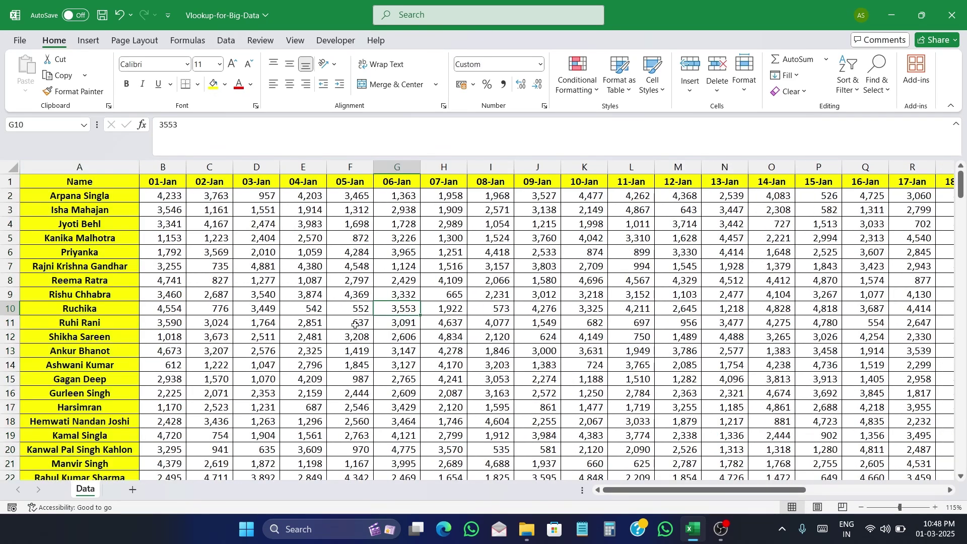
Step: Create a copy of the Data sheet at the end of the workbook
{"action": "right_click", "coordinate": [92, 489]}
{"action": "left_click", "coordinate": [123, 360]}
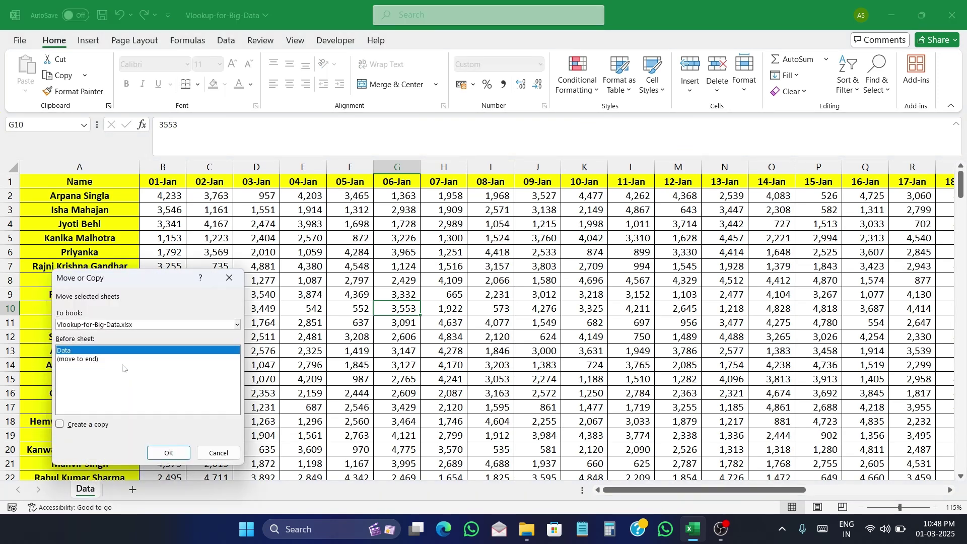
{"action": "left_click", "coordinate": [120, 359]}
{"action": "left_click", "coordinate": [102, 424]}
{"action": "left_click", "coordinate": [169, 453]}
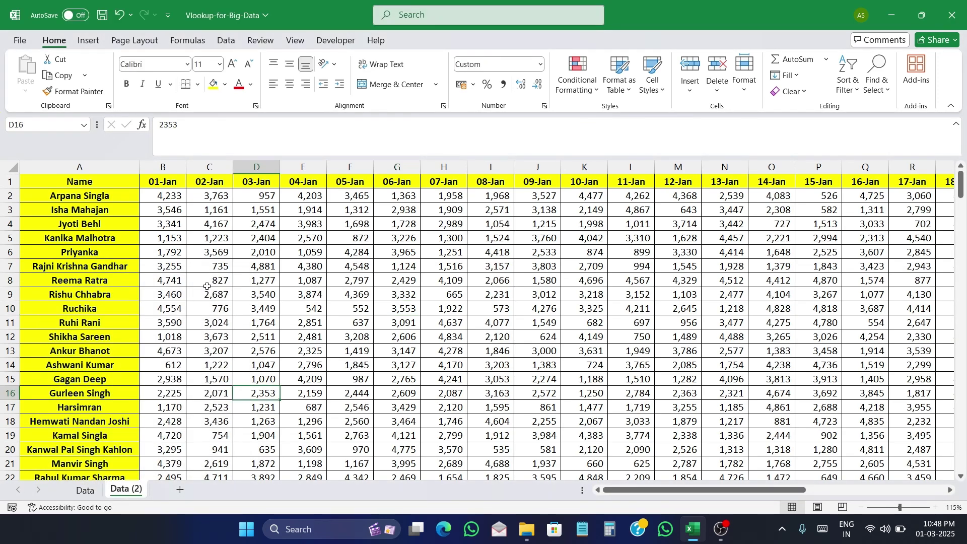
Step: Clear all daily figures from B2 through the last row and column of the copied sheet, keeping names and date headers
{"action": "left_click", "coordinate": [182, 204]}
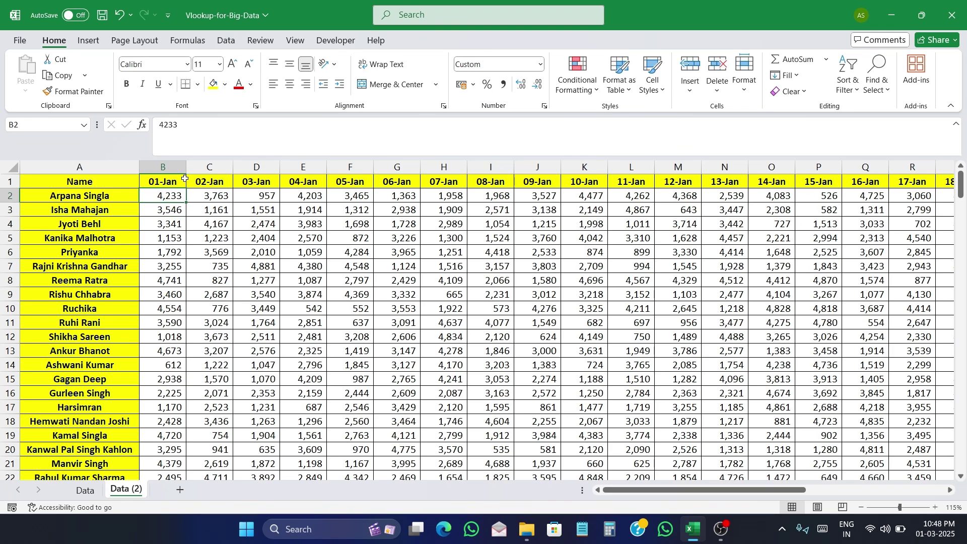
{"action": "key", "text": "ctrl+shift+Right"}
{"action": "key", "text": "ctrl+shift+Down"}
{"action": "key", "text": "Delete"}
{"action": "key", "text": "ctrl+BackSpace"}
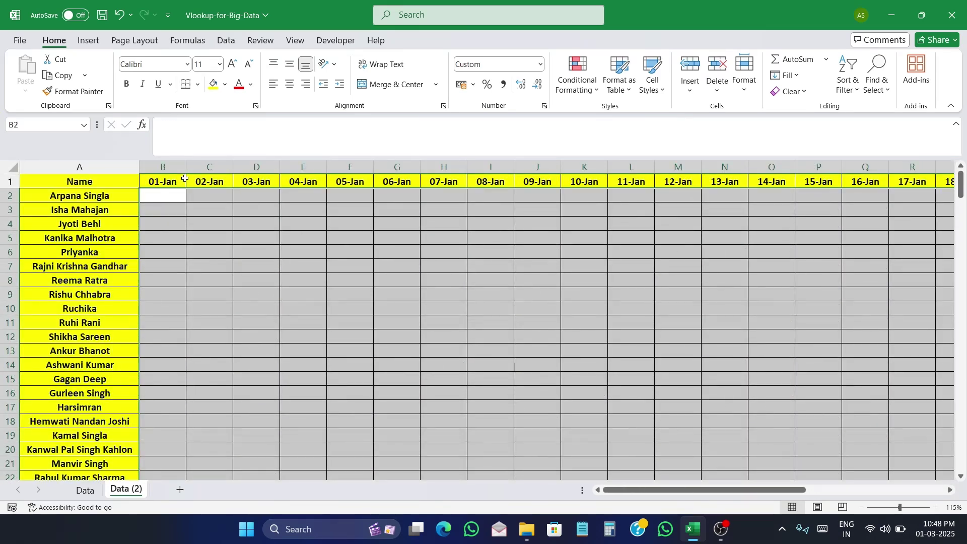
{"action": "scroll", "coordinate": [269, 240], "scroll_direction": "down", "scroll_amount": 5}
{"action": "scroll", "coordinate": [302, 302], "scroll_direction": "up", "scroll_amount": 5}
{"action": "scroll", "coordinate": [434, 425], "scroll_direction": "down", "scroll_amount": 2}
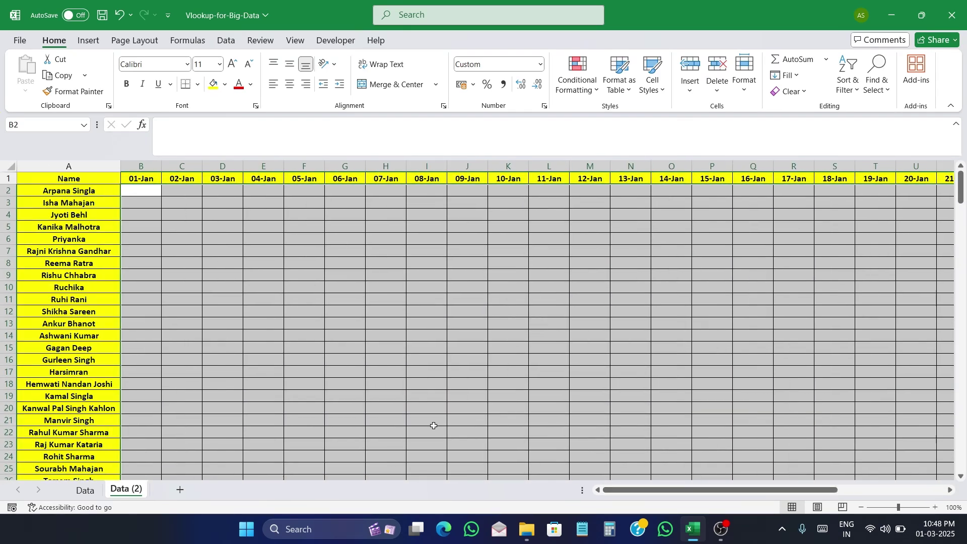
{"action": "left_click", "coordinate": [255, 334]}
{"action": "left_click", "coordinate": [141, 192]}
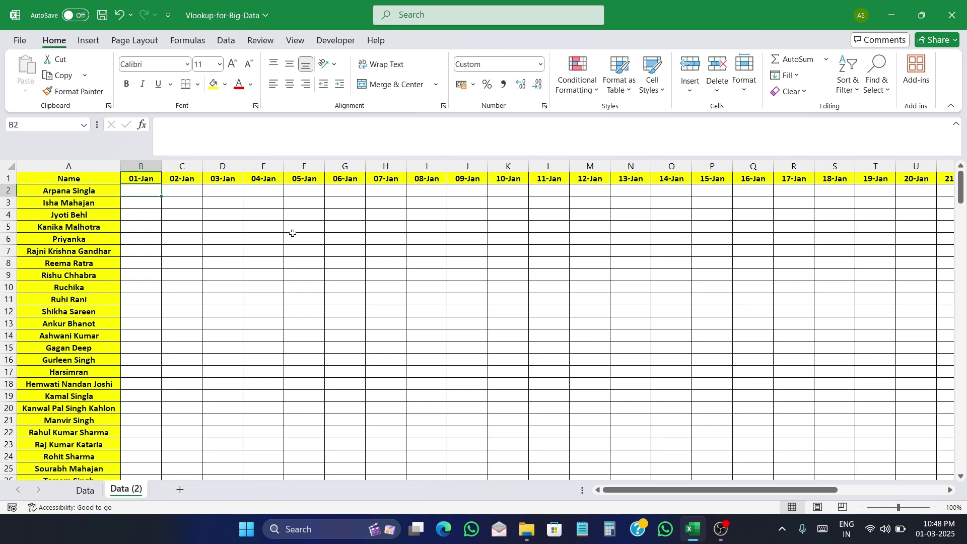
{"action": "left_click", "coordinate": [88, 490]}
{"action": "left_click", "coordinate": [126, 490]}
{"action": "left_click", "coordinate": [174, 202]}
{"action": "left_click", "coordinate": [438, 184]}
{"action": "left_click", "coordinate": [887, 264]}
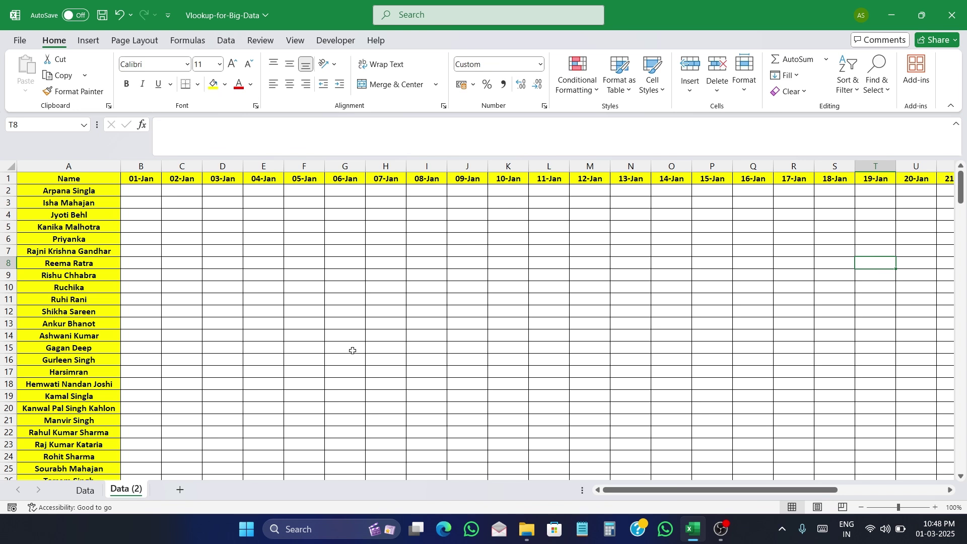
Step: Begin an XLOOKUP formula in B2 of Data (2) with lookup value A2 and lookup array Data!A:A
{"action": "left_click", "coordinate": [151, 191]}
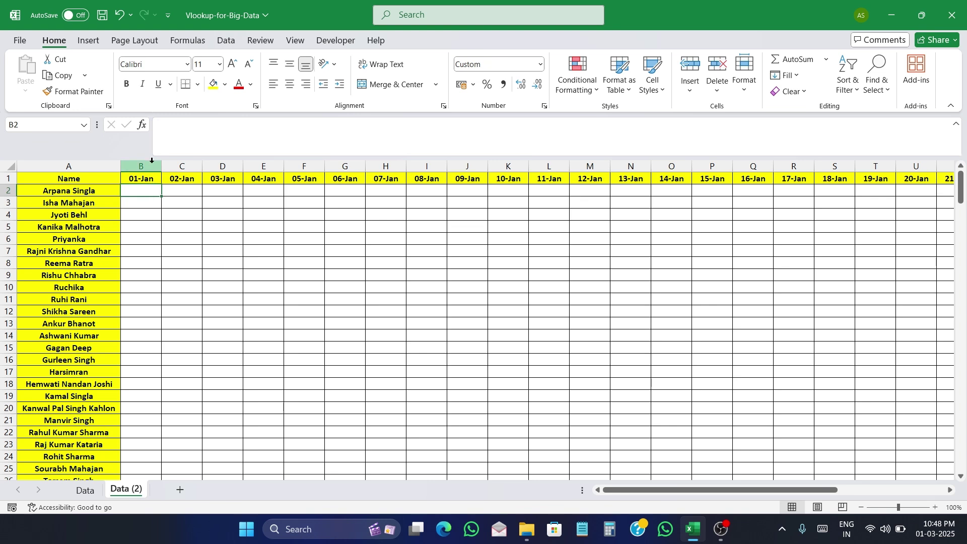
{"action": "type", "text": "=xl"}
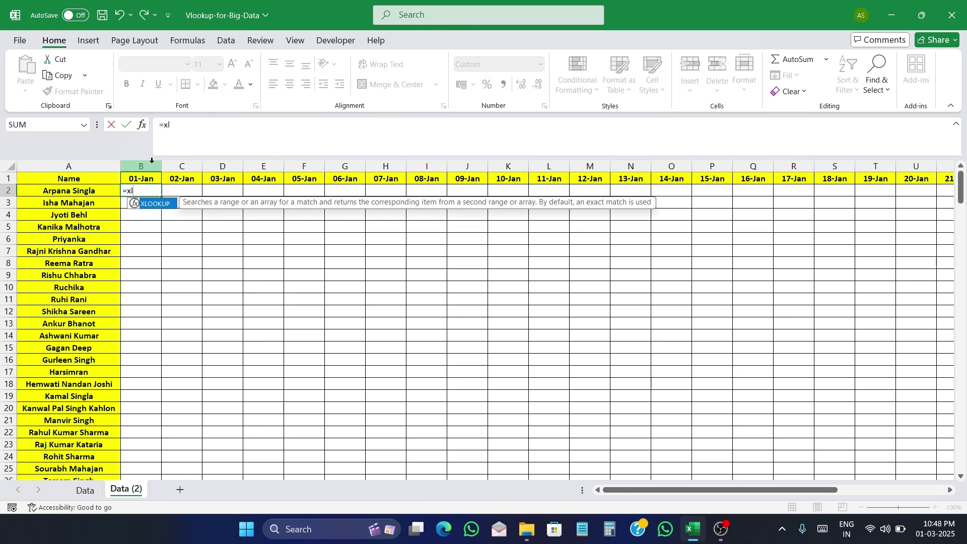
{"action": "key", "text": "Tab"}
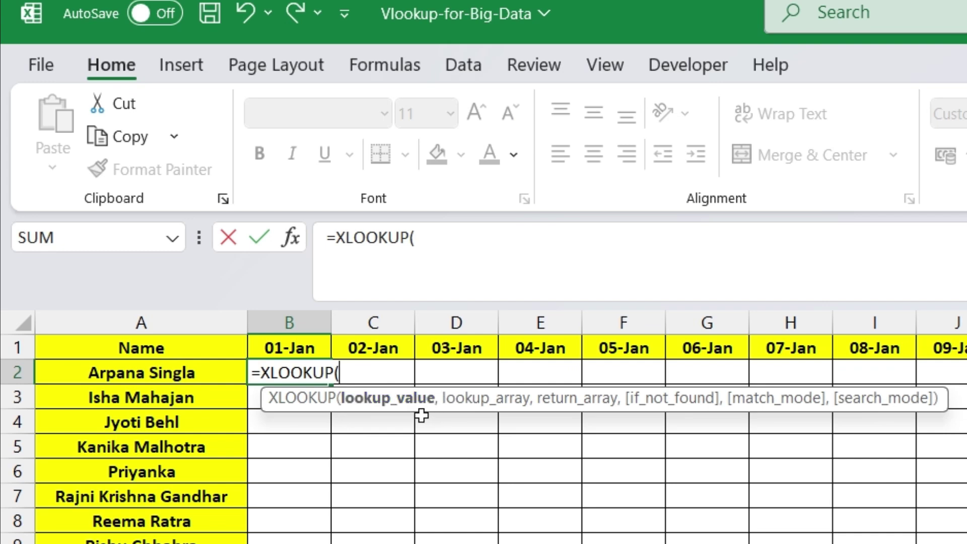
{"action": "left_click", "coordinate": [209, 371]}
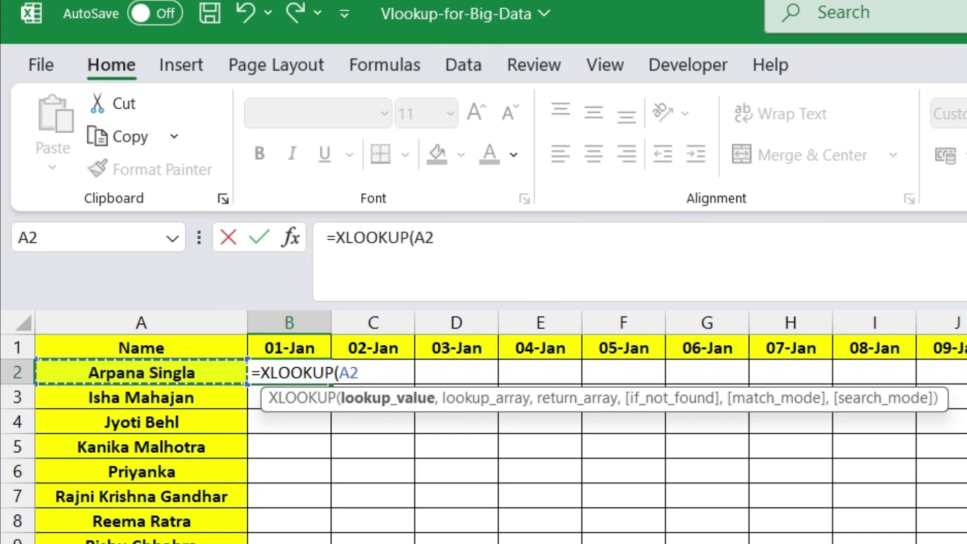
{"action": "type", "text": ","}
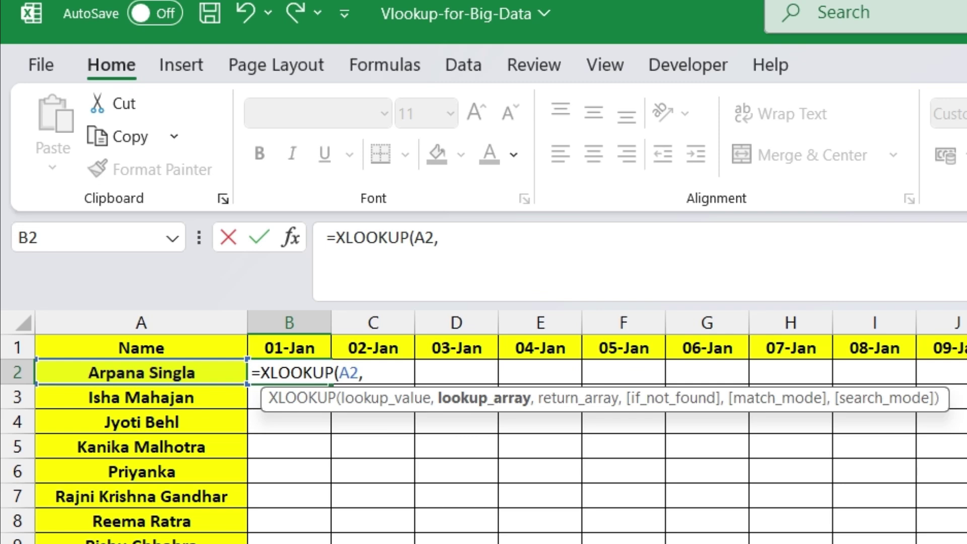
{"action": "key", "text": "ctrl+Page_Down"}
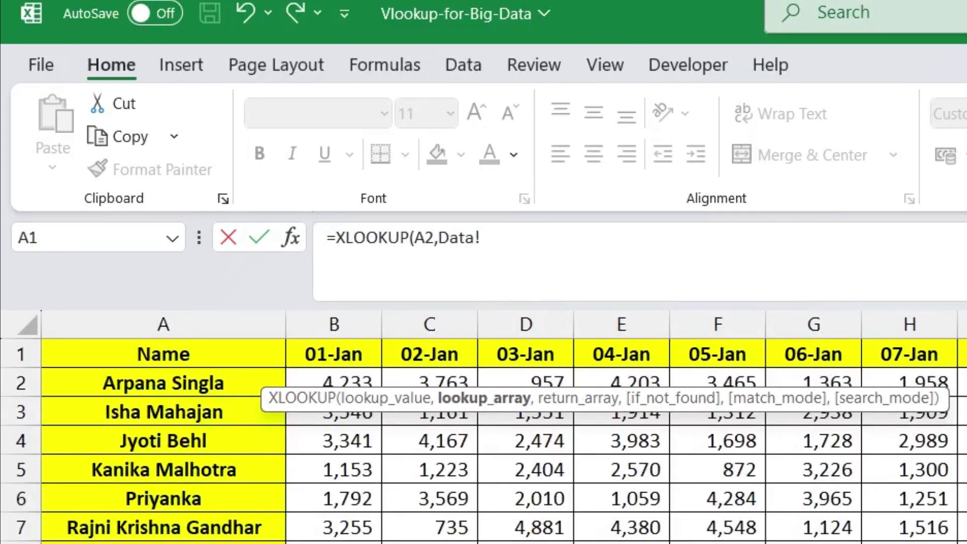
{"action": "left_click", "coordinate": [234, 328]}
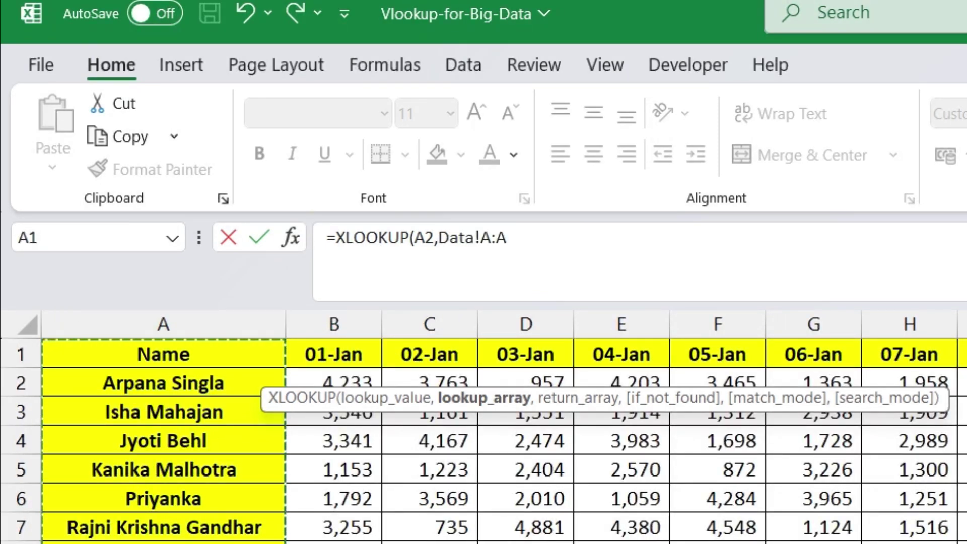
{"action": "scroll", "coordinate": [233, 356], "scroll_direction": "down", "scroll_amount": 15}
{"action": "scroll", "coordinate": [233, 356], "scroll_direction": "up", "scroll_amount": 15}
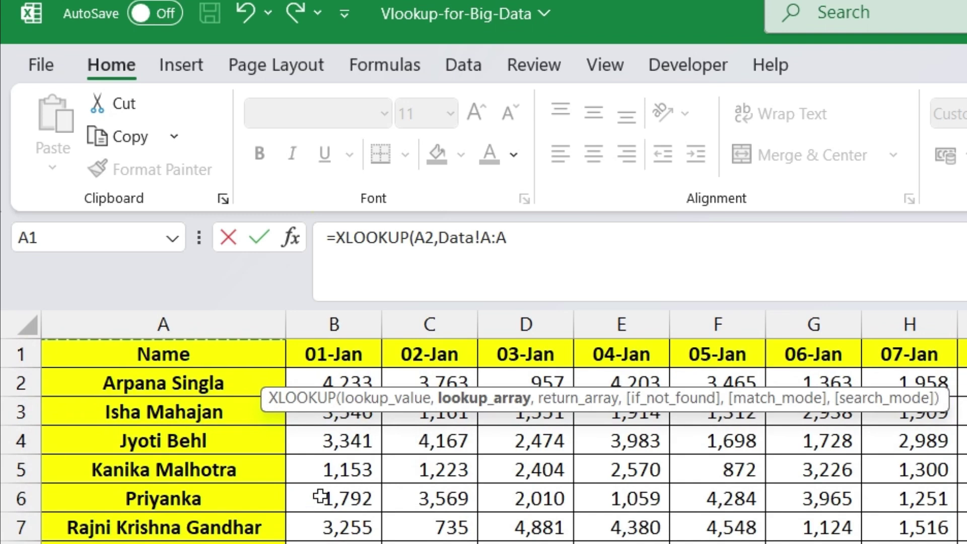
Step: Complete the XLOOKUP formula with return array Data!B:AF and an empty if_not_found argument, and enter it
{"action": "type", "text": ","}
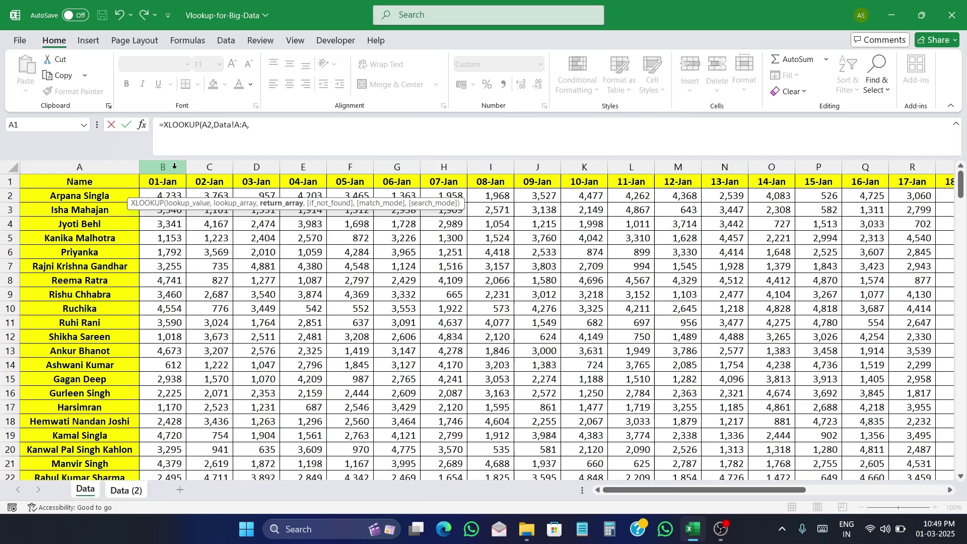
{"action": "left_click_drag", "start_coordinate": [358, 322], "coordinate": [851, 274]}
{"action": "type", "text": ","}
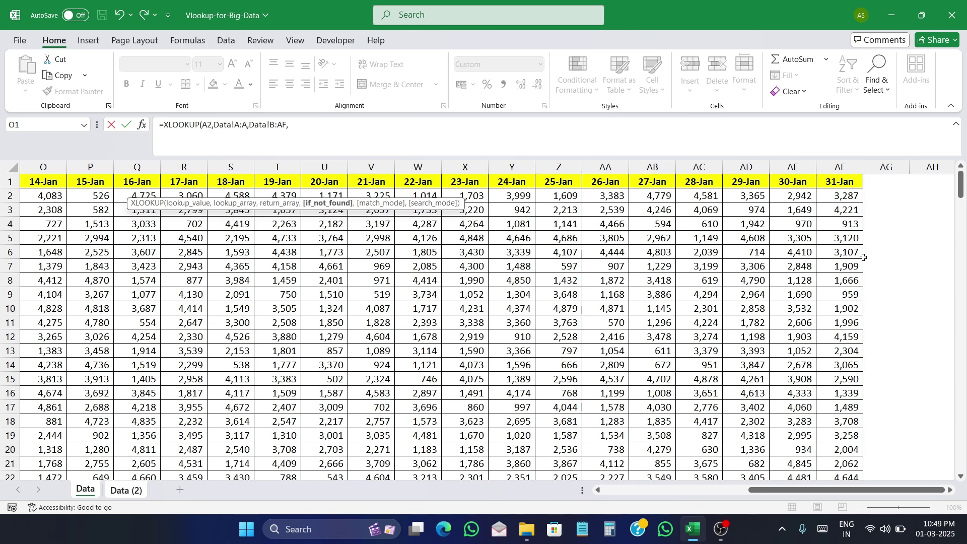
{"action": "key", "text": "Return"}
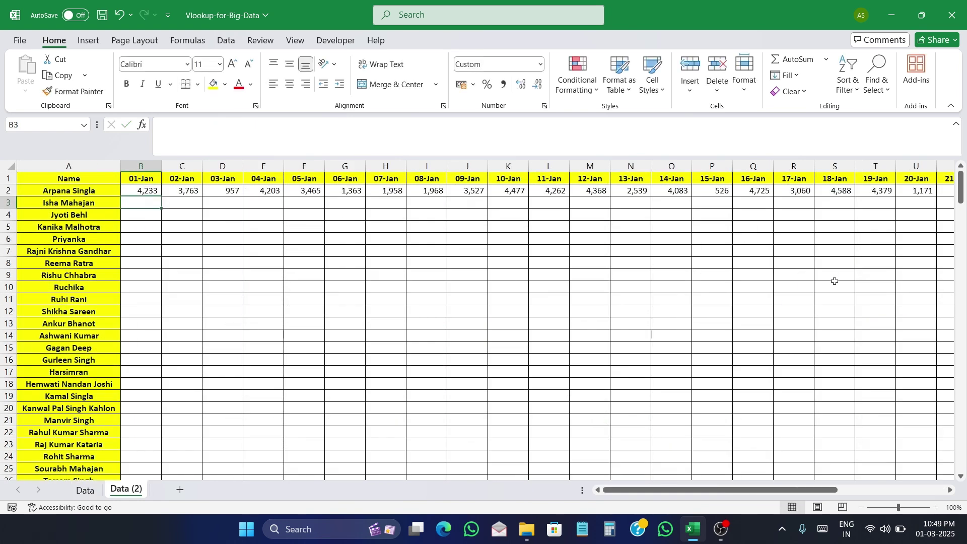
Step: Fill the XLOOKUP formula from B2 down column B to the last name in row 229
{"action": "left_click", "coordinate": [160, 194]}
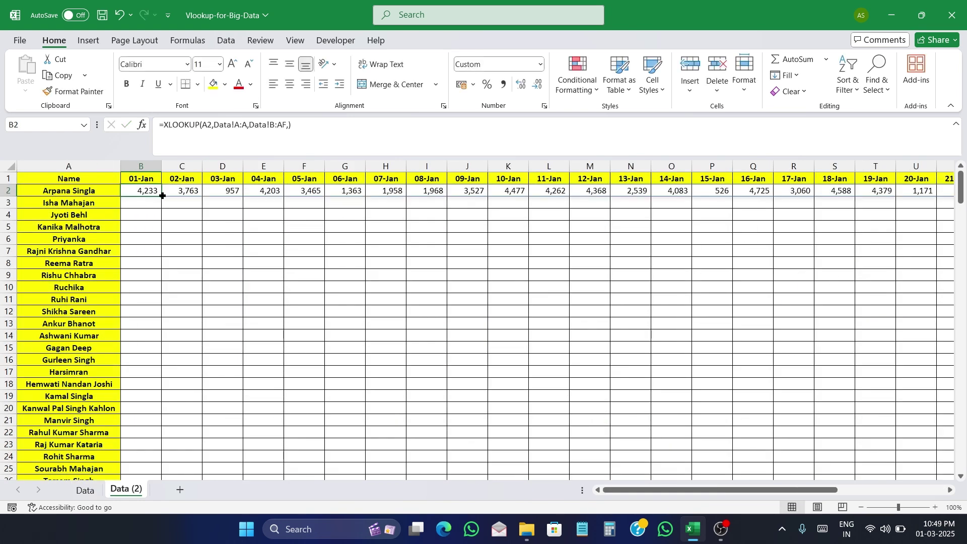
{"action": "left_click_drag", "start_coordinate": [160, 196], "coordinate": [128, 491]}
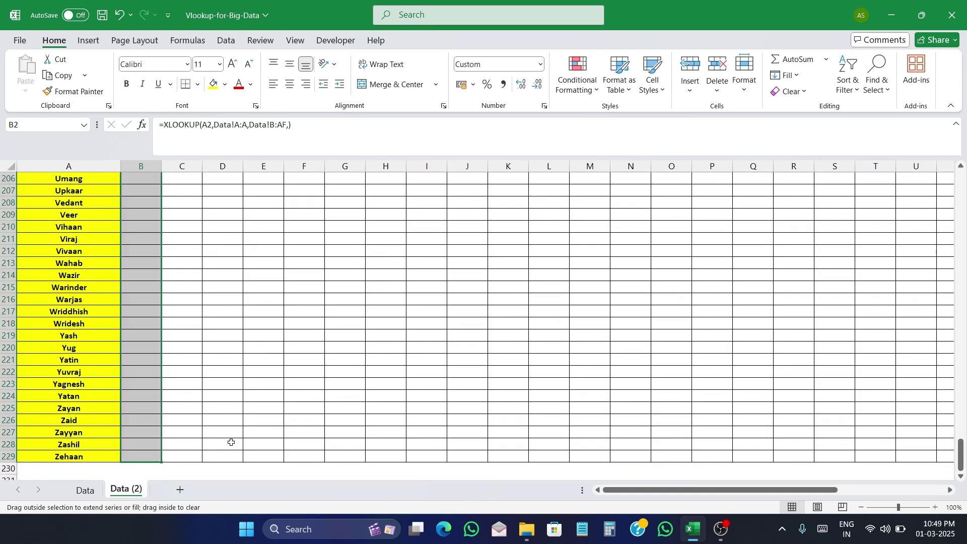
{"action": "scroll", "coordinate": [590, 385], "scroll_direction": "up", "scroll_amount": 18}
{"action": "scroll", "coordinate": [590, 385], "scroll_direction": "up", "scroll_amount": 20}
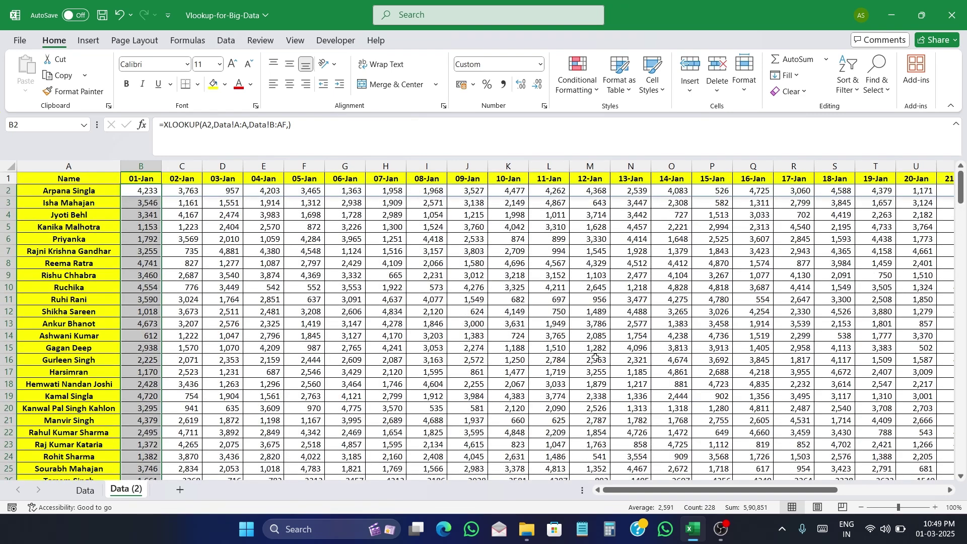
Step: Examine the looked-up figures and compare the formulas in column B with those in the other date columns
{"action": "left_click", "coordinate": [374, 284]}
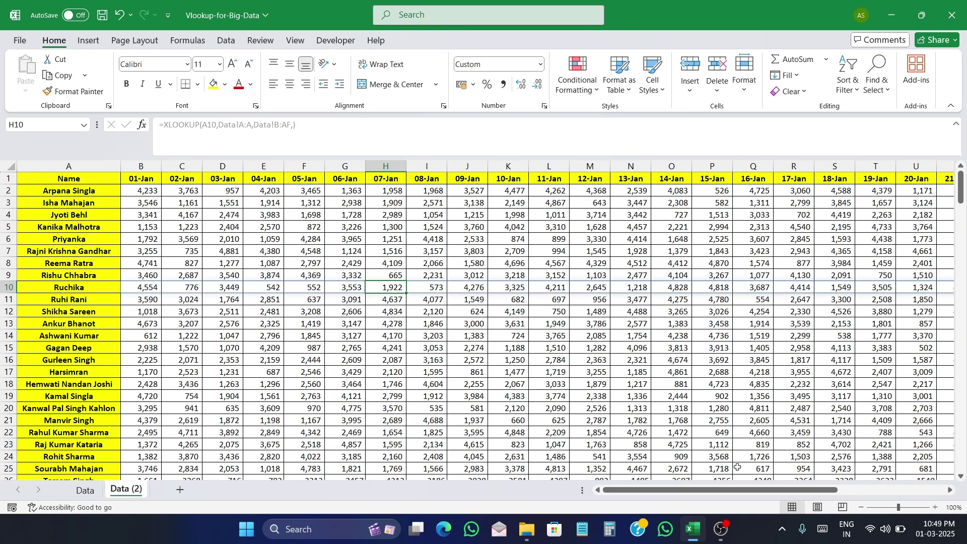
{"action": "scroll", "coordinate": [653, 399], "scroll_direction": "down", "scroll_amount": 2, "text": "ctrl"}
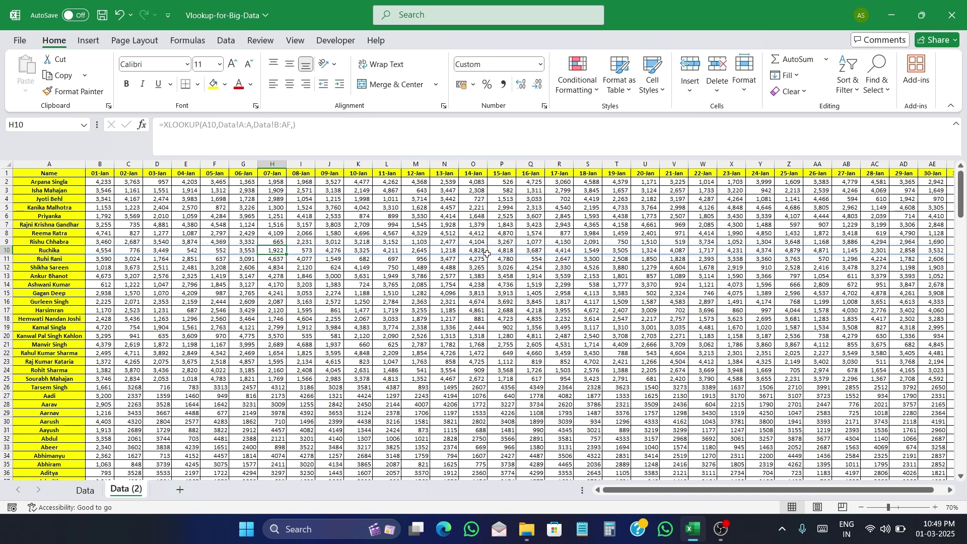
{"action": "left_click", "coordinate": [486, 253]}
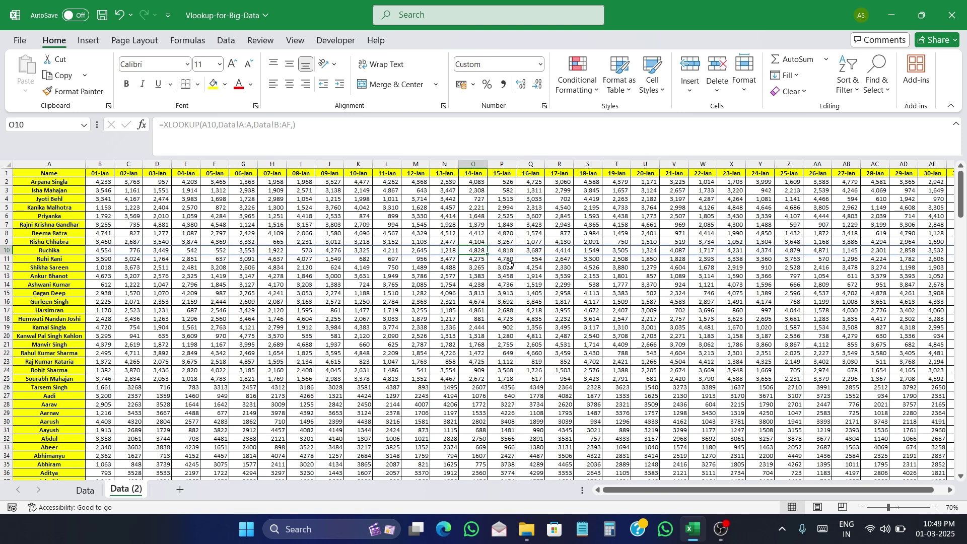
{"action": "left_click", "coordinate": [471, 327]}
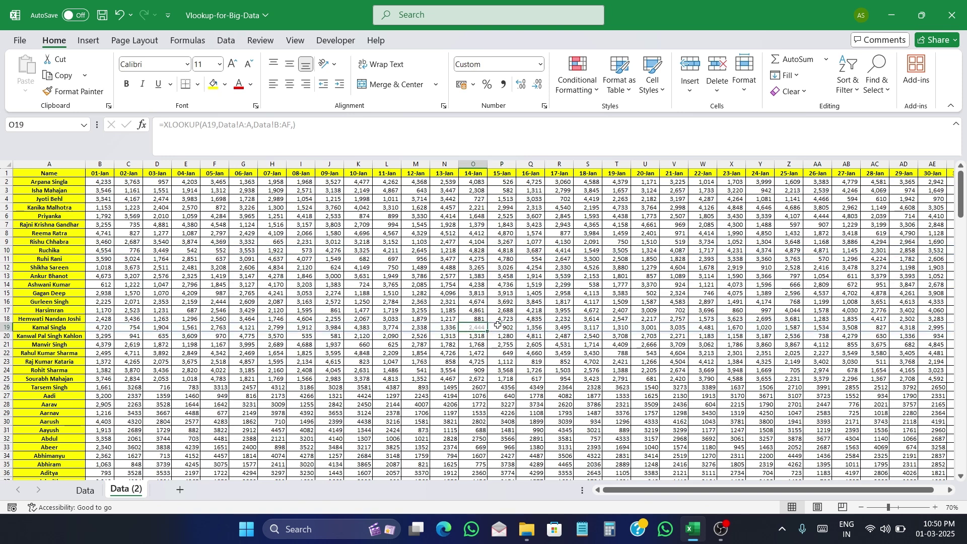
{"action": "key", "text": "Right"}
{"action": "key", "text": "Right"}
{"action": "key", "text": "Right"}
{"action": "key", "text": "Right"}
{"action": "key", "text": "Down"}
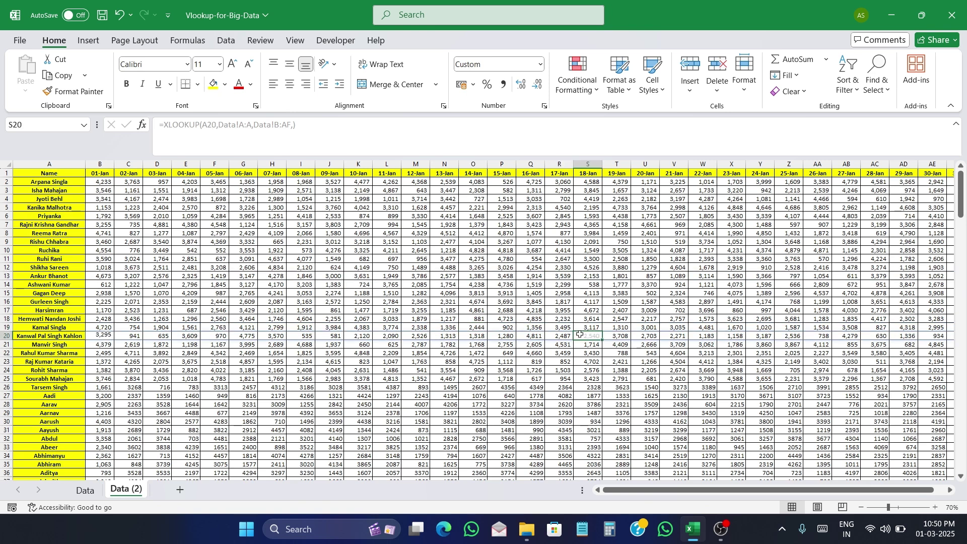
{"action": "left_click", "coordinate": [106, 168]}
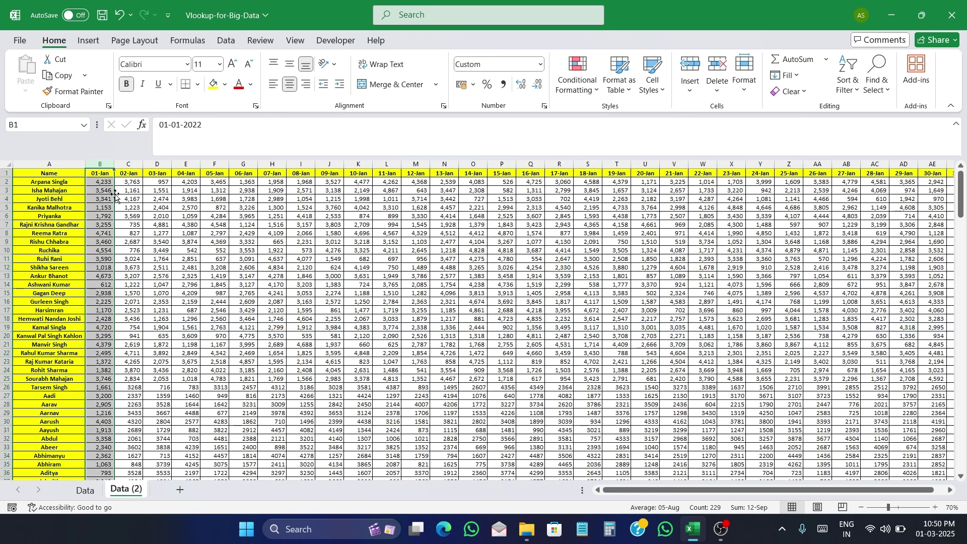
{"action": "left_click", "coordinate": [111, 216]}
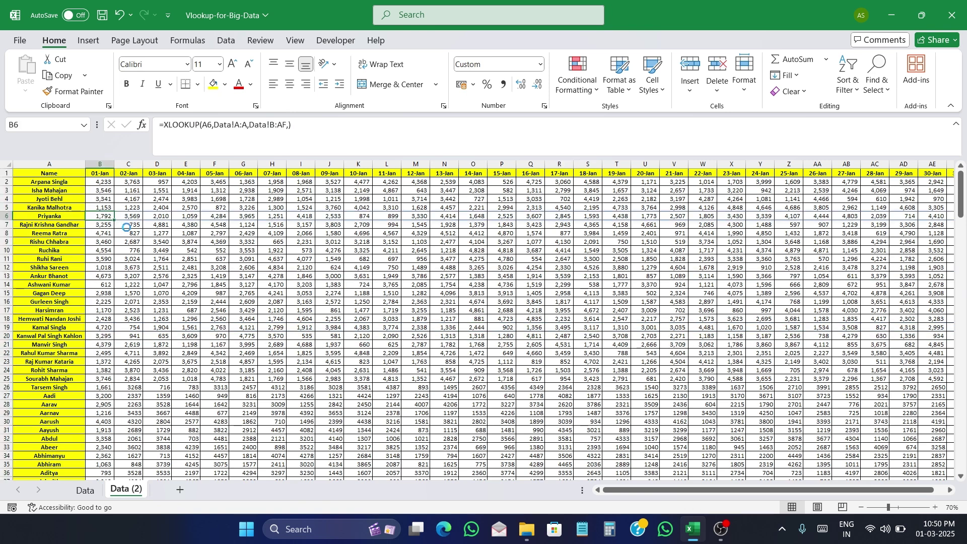
Step: Try clearing the XLOOKUP formulas in B6 and B16, and undo both deletions
{"action": "key", "text": "Delete"}
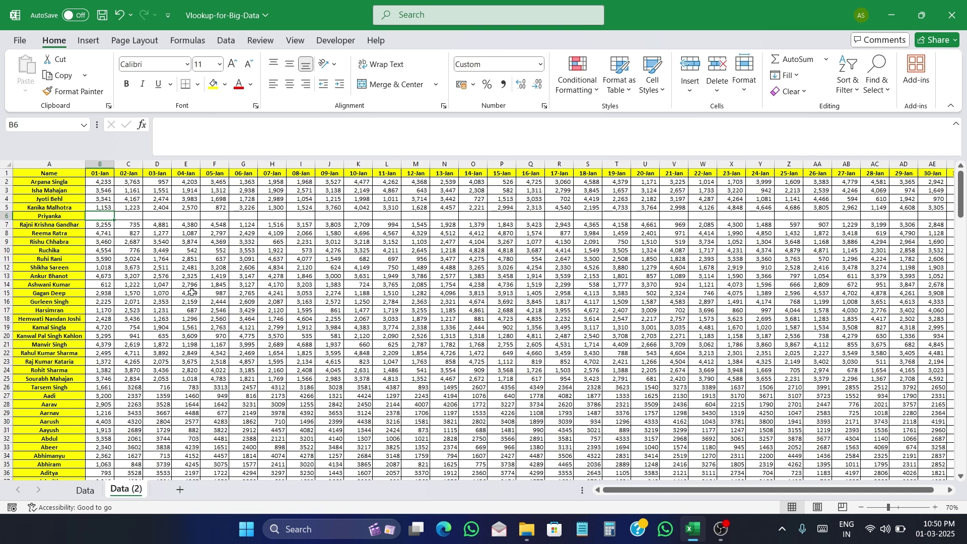
{"action": "left_click", "coordinate": [192, 292]}
{"action": "left_click", "coordinate": [104, 300]}
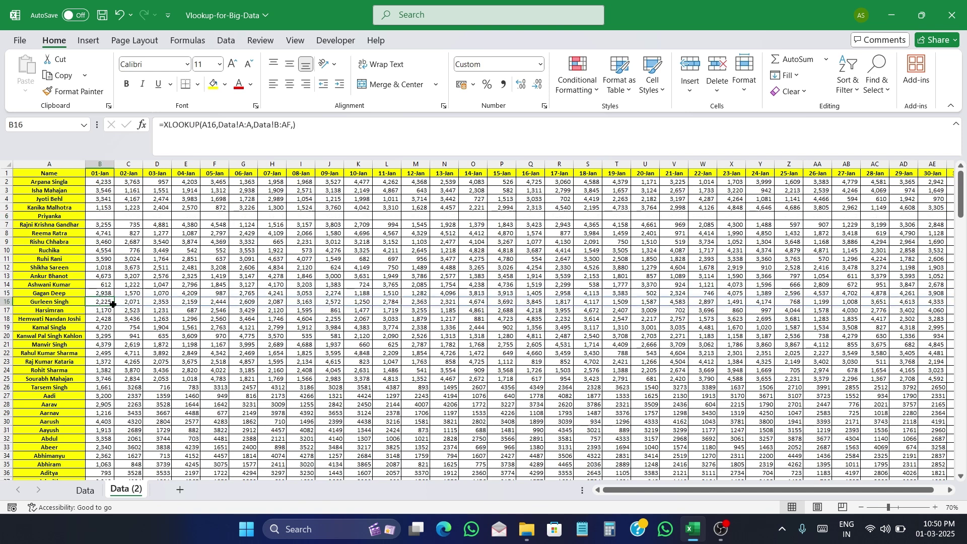
{"action": "key", "text": "Delete"}
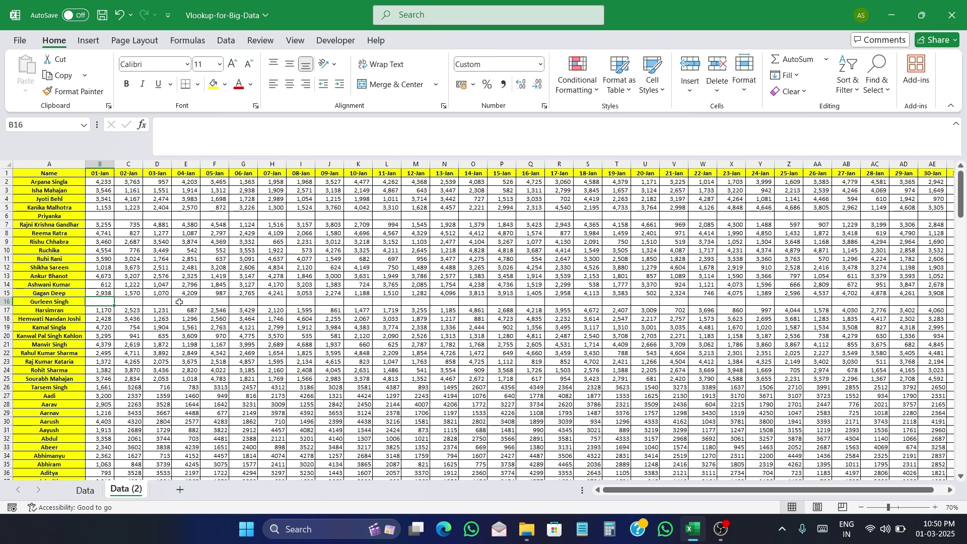
{"action": "key", "text": "ctrl+z"}
{"action": "left_click", "coordinate": [222, 275]}
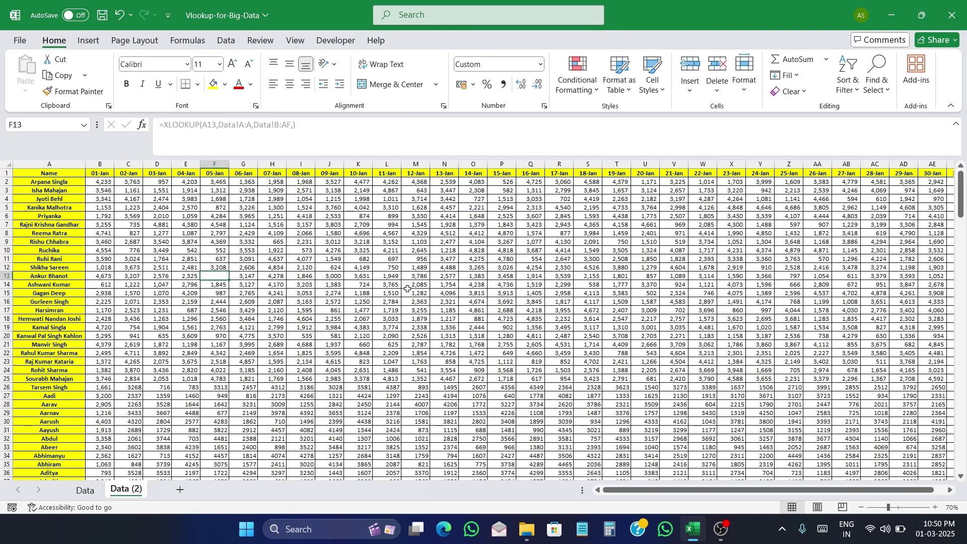
{"action": "left_click", "coordinate": [409, 286]}
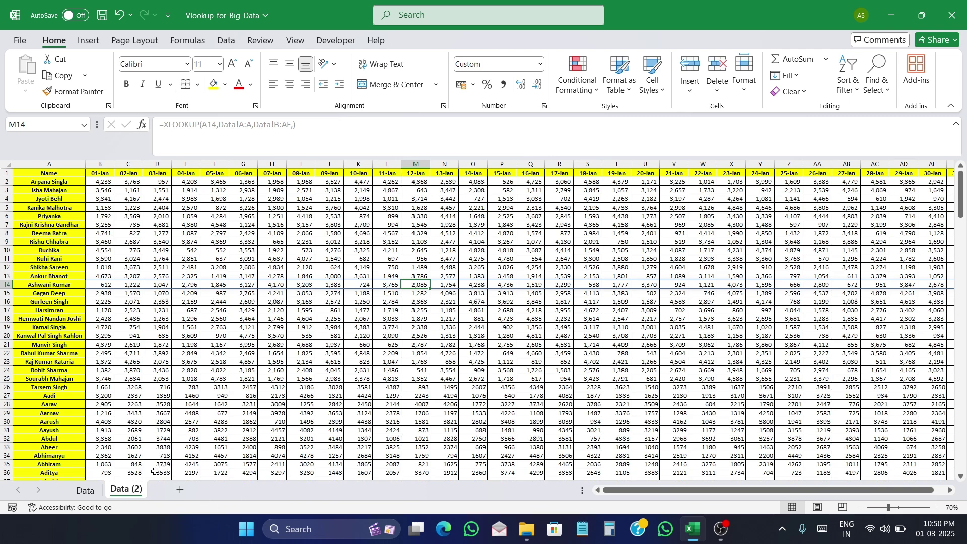
Step: Review the names in column A and the lookup formulas in columns B and C of Data (2)
{"action": "scroll", "coordinate": [126, 338], "scroll_direction": "down", "scroll_amount": 15}
{"action": "scroll", "coordinate": [130, 345], "scroll_direction": "up", "scroll_amount": 15}
{"action": "left_click", "coordinate": [107, 164]}
{"action": "left_click", "coordinate": [74, 165]}
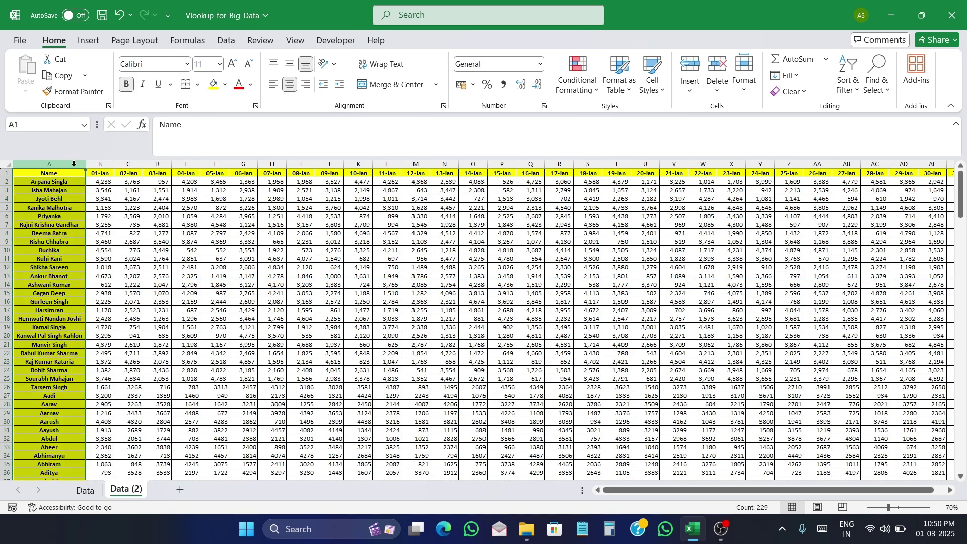
{"action": "left_click", "coordinate": [107, 189]}
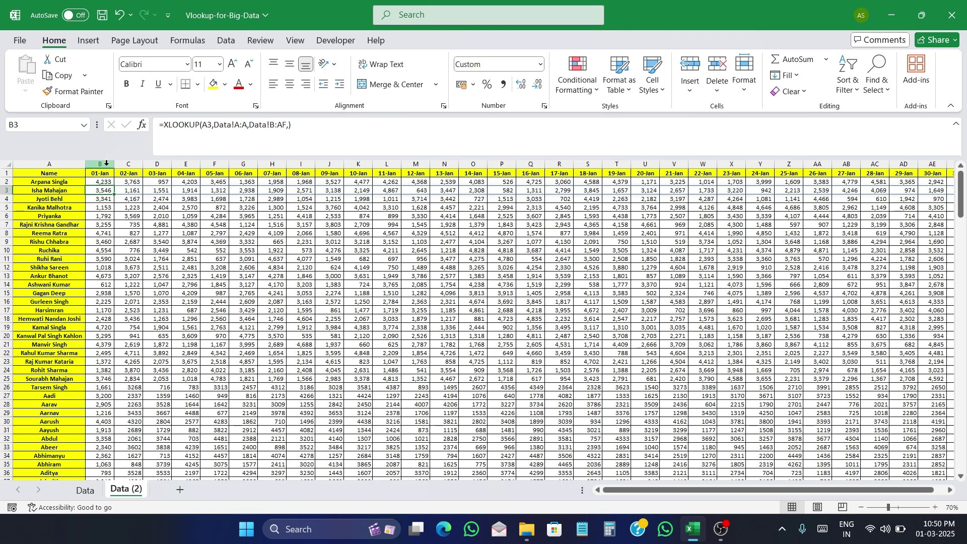
{"action": "left_click", "coordinate": [107, 162]}
{"action": "left_click", "coordinate": [129, 190]}
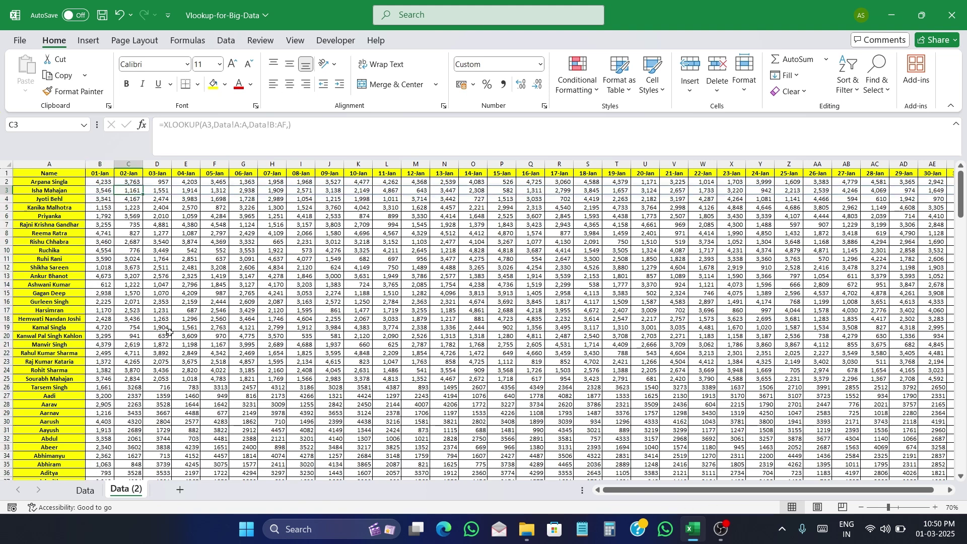
Step: Create a copy of the Data sheet at the end of the workbook
{"action": "left_click", "coordinate": [86, 490]}
{"action": "right_click", "coordinate": [88, 489]}
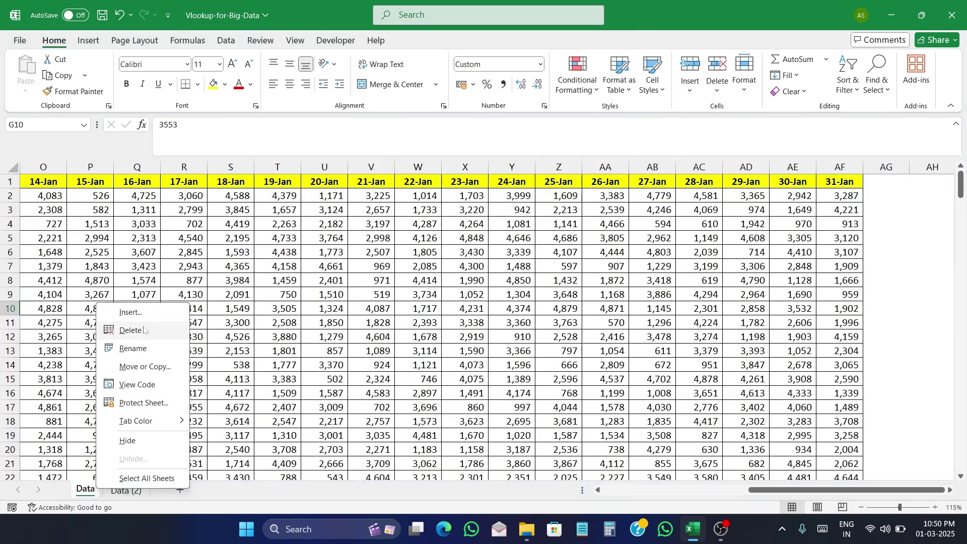
{"action": "left_click", "coordinate": [145, 367]}
{"action": "left_click", "coordinate": [85, 377]}
{"action": "left_click", "coordinate": [67, 435]}
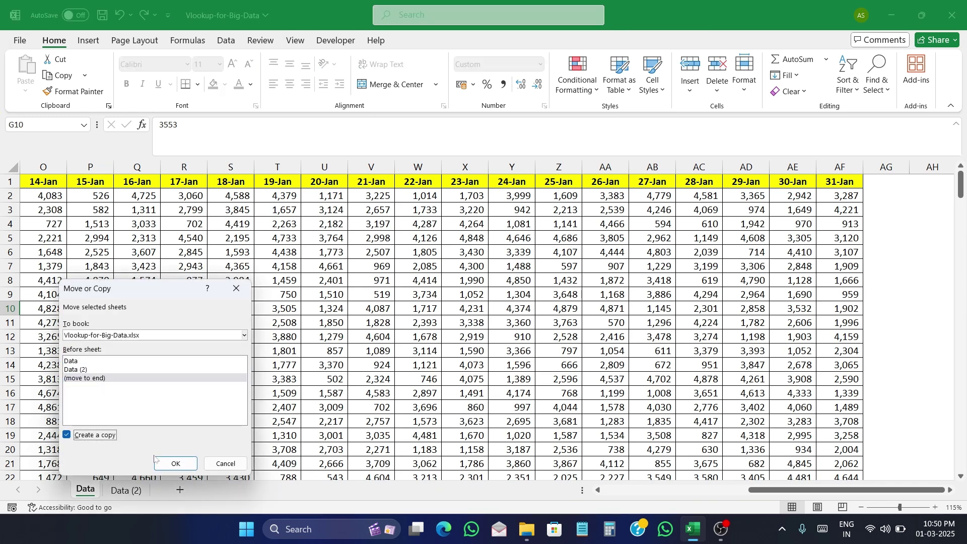
{"action": "left_click", "coordinate": [175, 463]}
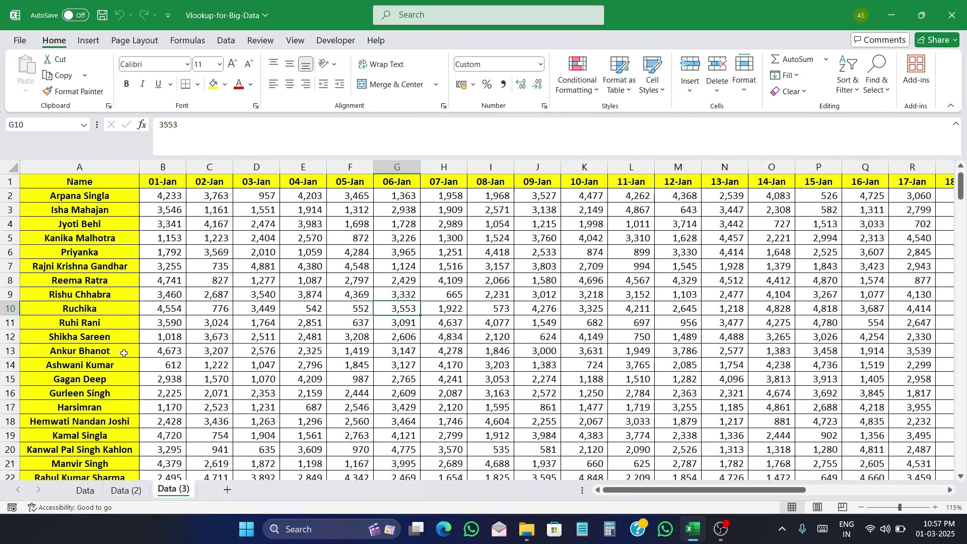
Step: Clear all the names below the Name header in column A of the Data (3) sheet
{"action": "left_click", "coordinate": [165, 163]}
{"action": "left_click", "coordinate": [119, 199]}
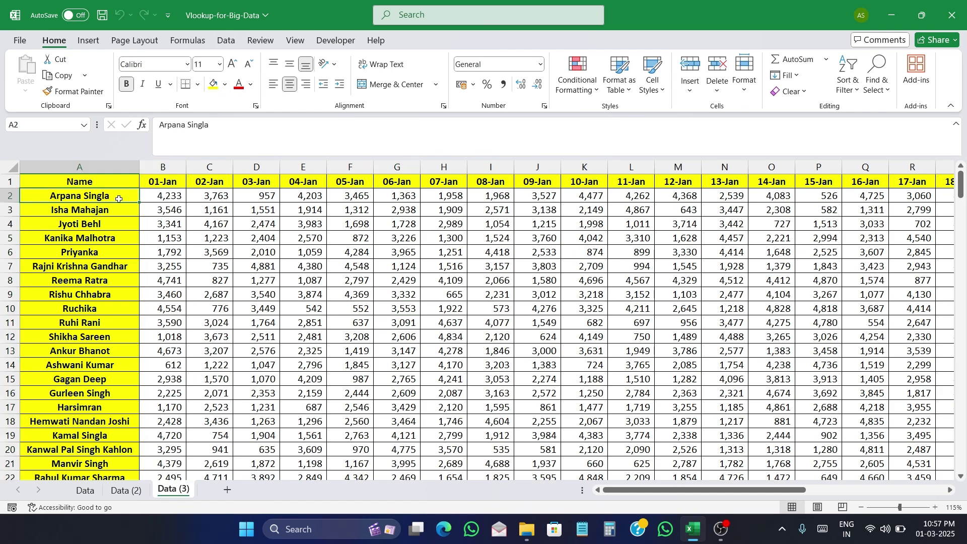
{"action": "scroll", "coordinate": [119, 194], "scroll_direction": "down", "scroll_amount": 20}
{"action": "scroll", "coordinate": [119, 192], "scroll_direction": "up", "scroll_amount": 10}
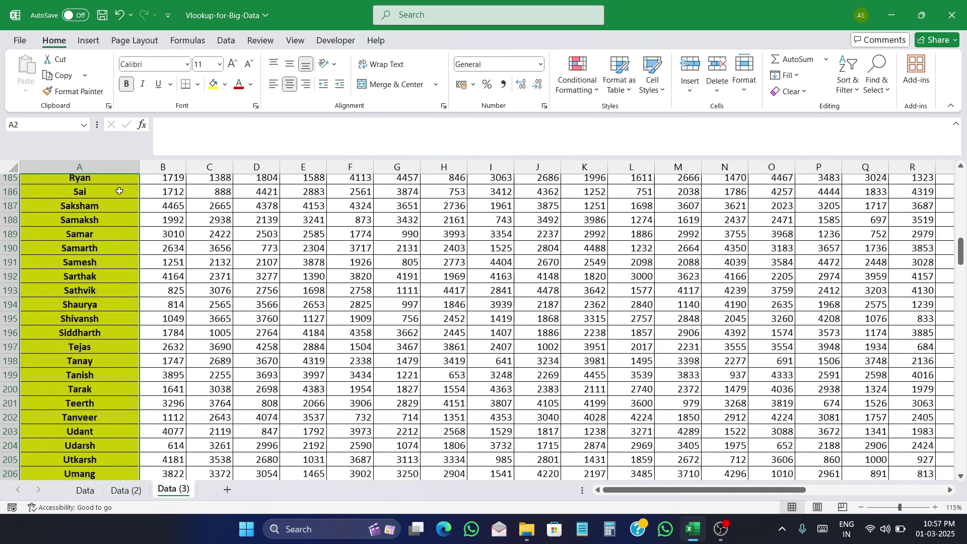
{"action": "scroll", "coordinate": [120, 191], "scroll_direction": "up", "scroll_amount": 20}
Step: Clear all figures from C2 down and across the 02-Jan to 31-Jan columns, keeping the 01-Jan figures
{"action": "left_click", "coordinate": [213, 194]}
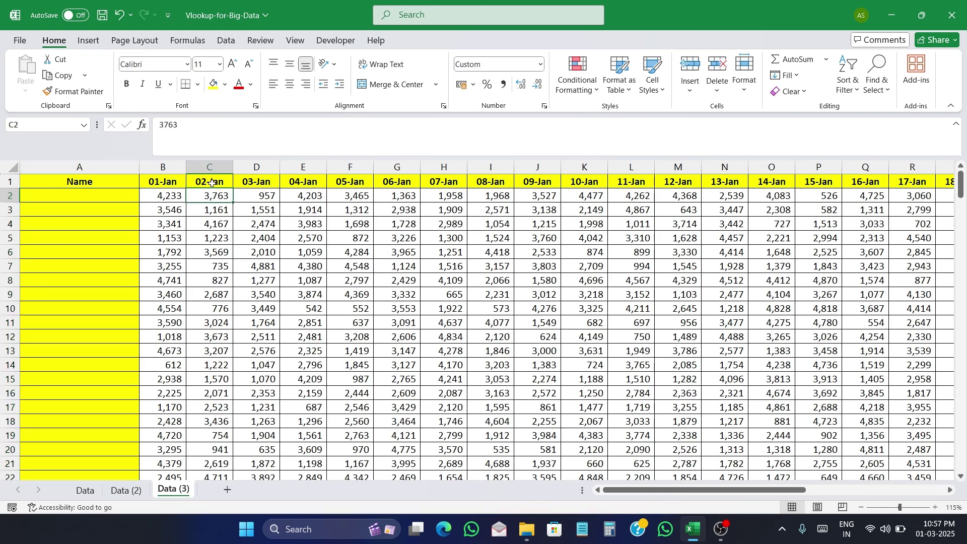
{"action": "key", "text": "ctrl+shift+Down"}
{"action": "key", "text": "ctrl+shift+Right"}
{"action": "key", "text": "Delete"}
{"action": "key", "text": "ctrl+BackSpace"}
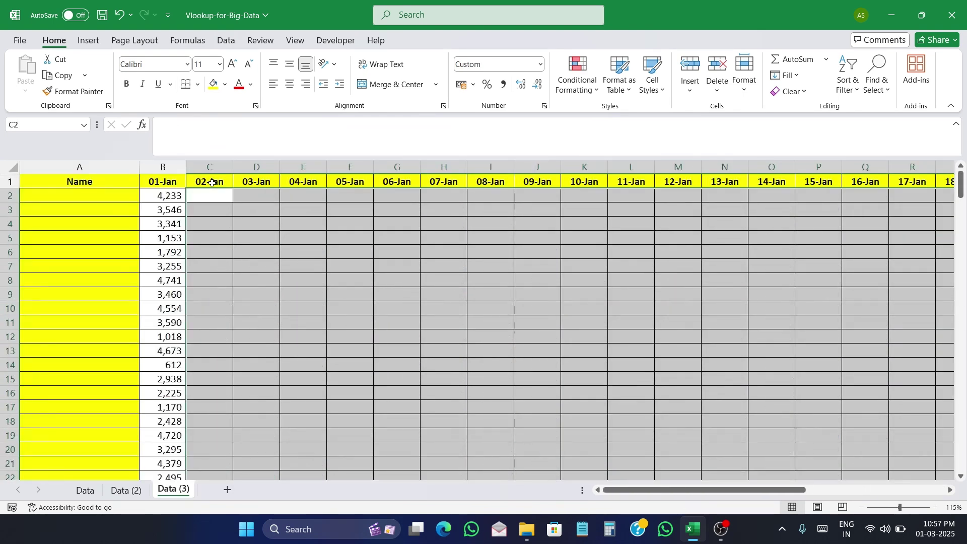
Step: Begin an XLOOKUP formula in A2 of Data (3) with lookup value B2
{"action": "scroll", "coordinate": [172, 259], "scroll_direction": "down", "scroll_amount": 2, "text": "ctrl"}
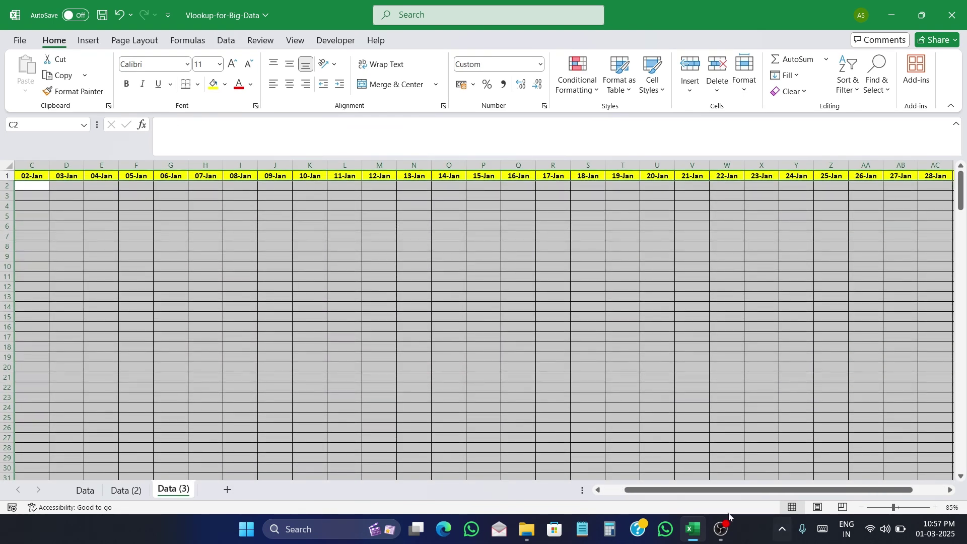
{"action": "mouse_move", "coordinate": [691, 488]}
{"action": "left_mouse_down"}
{"action": "mouse_move", "coordinate": [668, 488]}
{"action": "mouse_move", "coordinate": [683, 489]}
{"action": "left_mouse_up"}
{"action": "scroll", "coordinate": [255, 331], "scroll_direction": "up", "scroll_amount": 1, "text": "ctrl"}
{"action": "scroll", "coordinate": [234, 332], "scroll_direction": "up", "scroll_amount": 1}
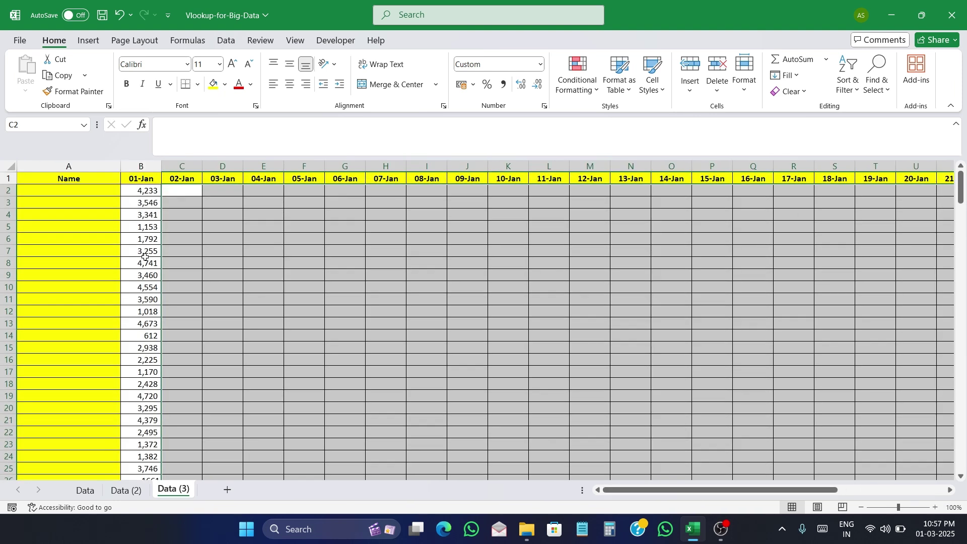
{"action": "left_click", "coordinate": [117, 190]}
{"action": "type", "text": "=xl"}
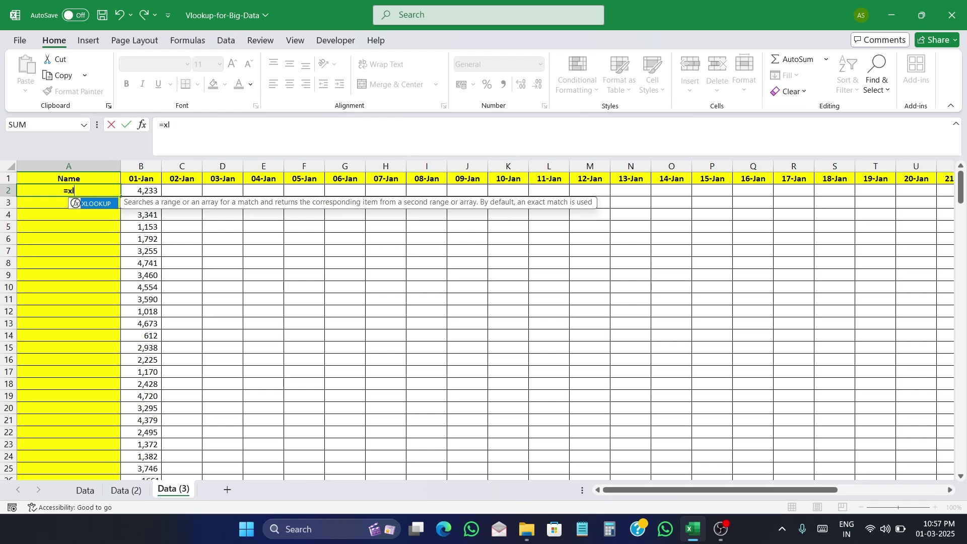
{"action": "key", "text": "Tab"}
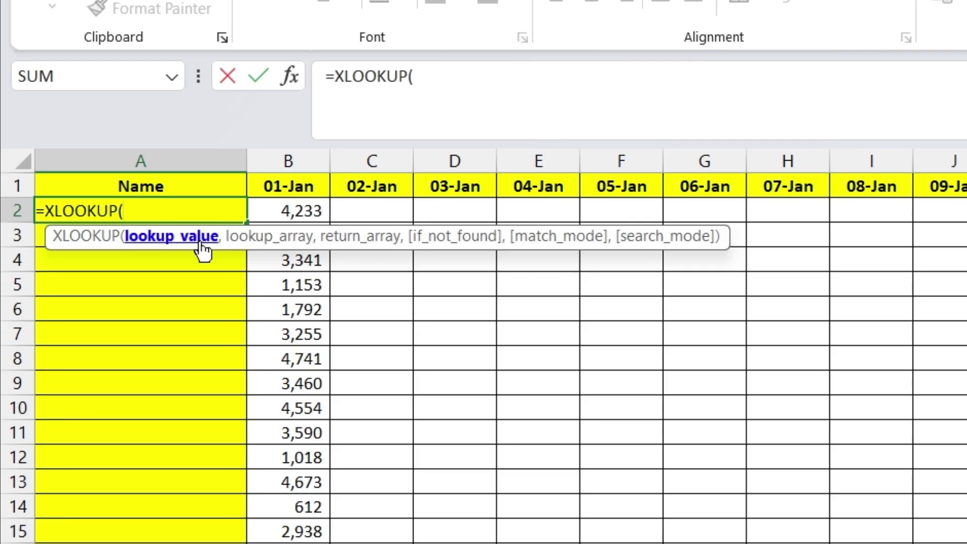
{"action": "left_click", "coordinate": [289, 211]}
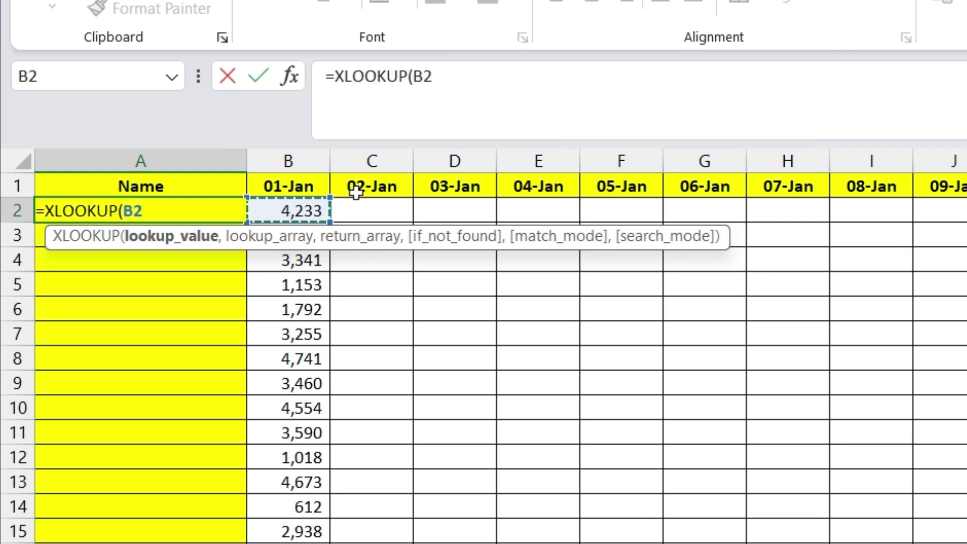
{"action": "type", "text": ","}
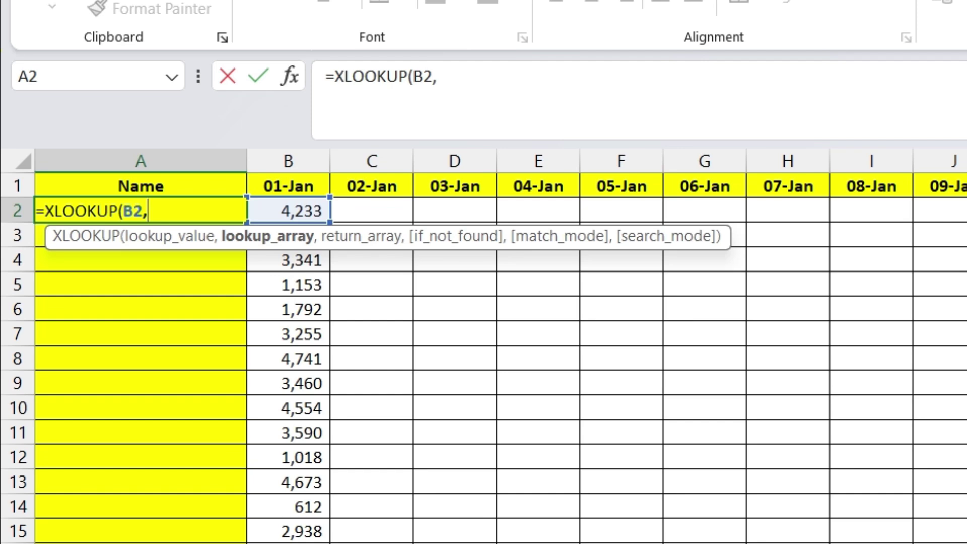
Step: Complete the XLOOKUP formula with lookup array Data!B:B, return array Data!A:A and an empty if_not_found argument, and enter it
{"action": "key", "text": "ctrl+Page_Down"}
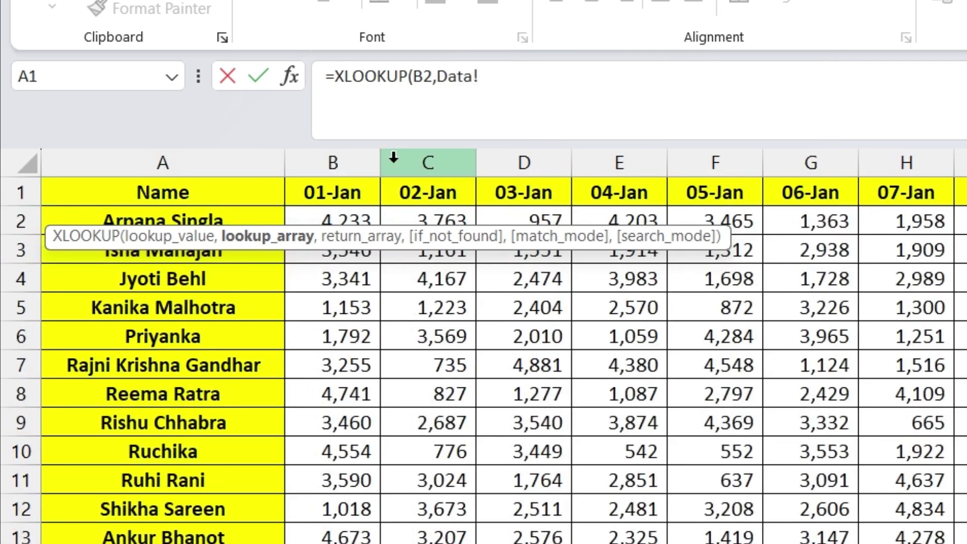
{"action": "left_click", "coordinate": [346, 158]}
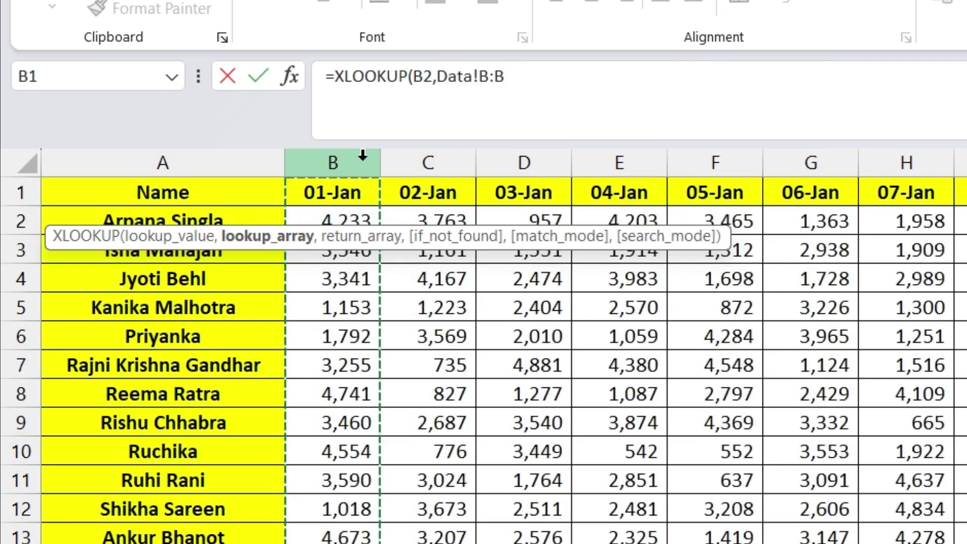
{"action": "type", "text": ","}
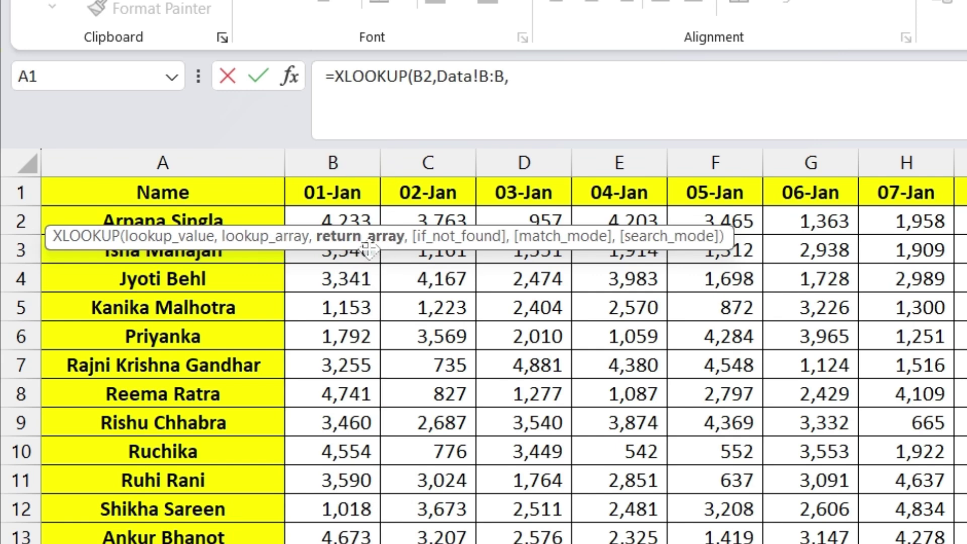
{"action": "left_click", "coordinate": [240, 156]}
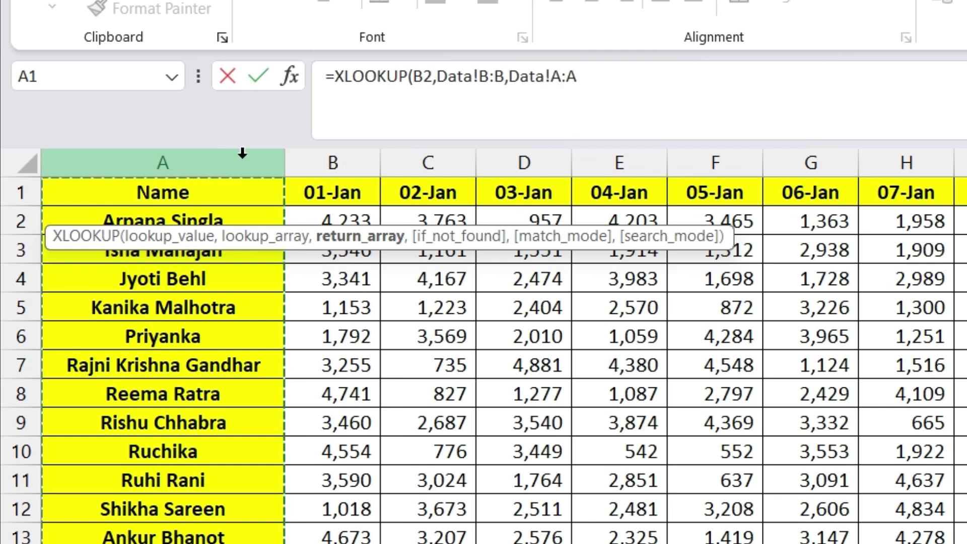
{"action": "type", "text": ","}
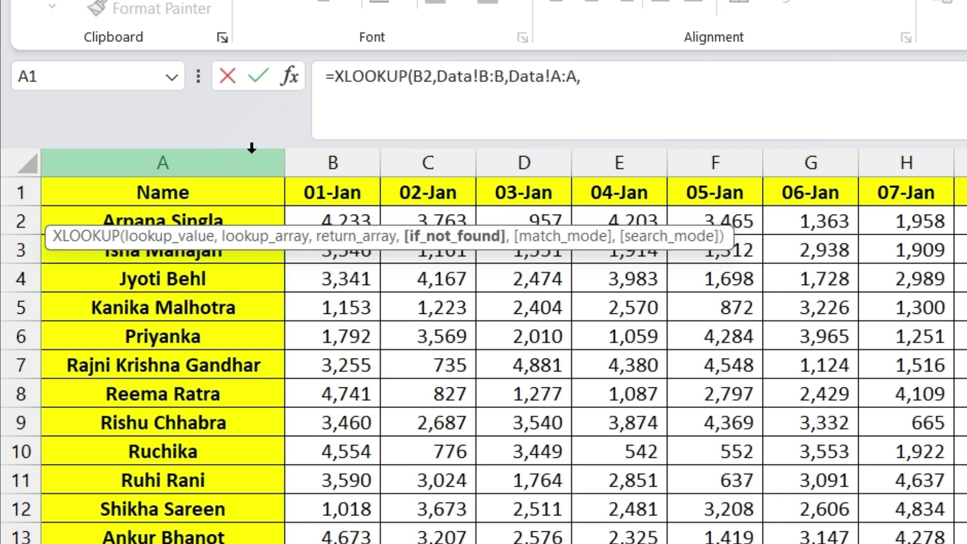
{"action": "key", "text": "Return"}
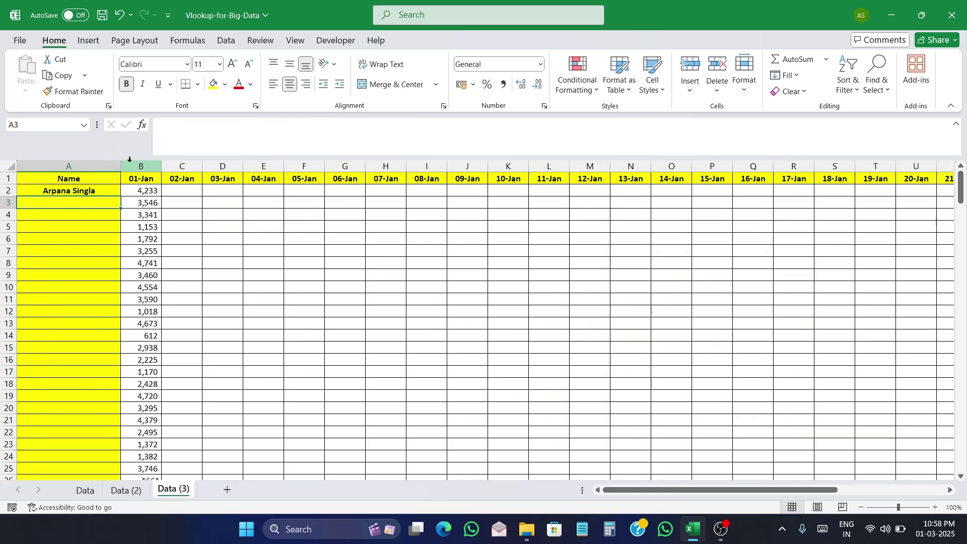
Step: Fill the XLOOKUP formula from A2 down column A to row 229 and check the names against the 01-Jan figures
{"action": "left_click", "coordinate": [91, 189]}
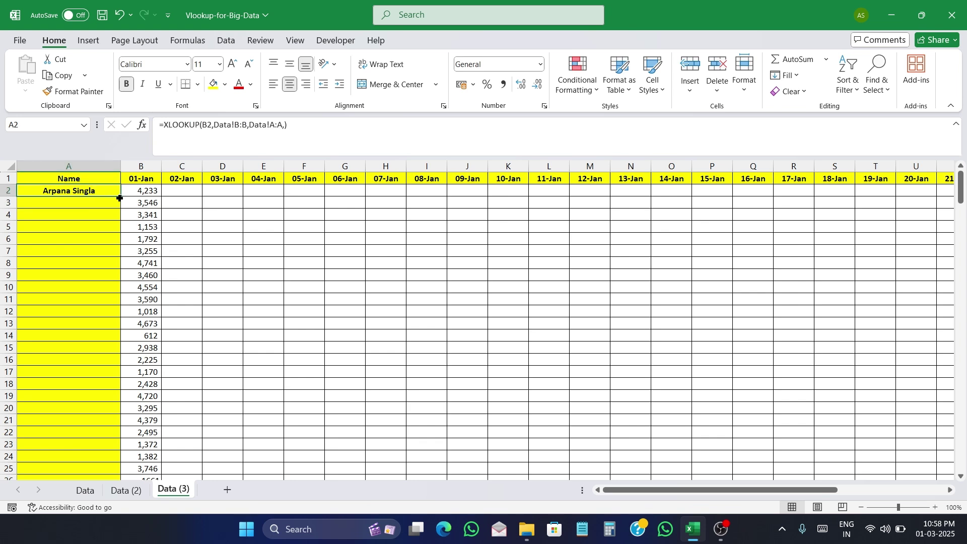
{"action": "left_click_drag", "start_coordinate": [120, 198], "coordinate": [99, 466]}
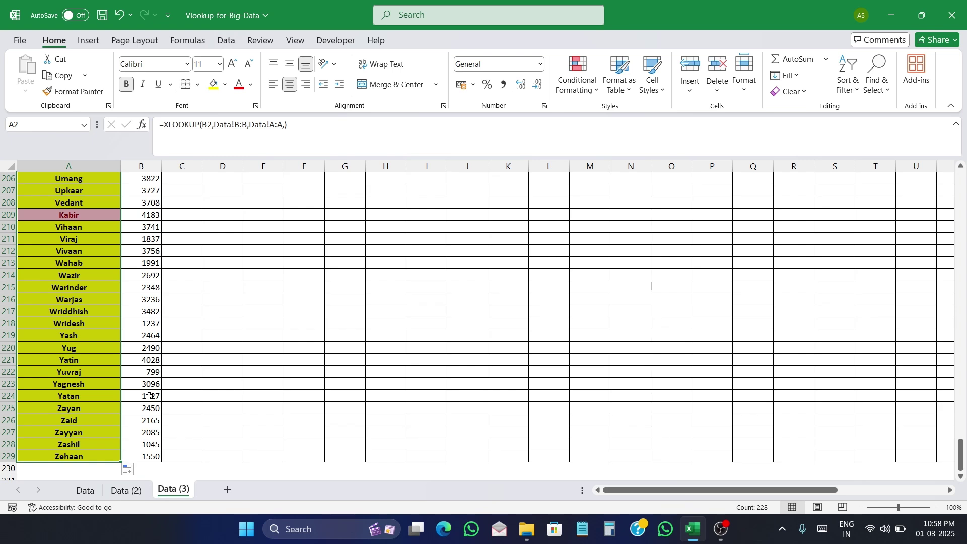
{"action": "scroll", "coordinate": [149, 396], "scroll_direction": "up", "scroll_amount": 20}
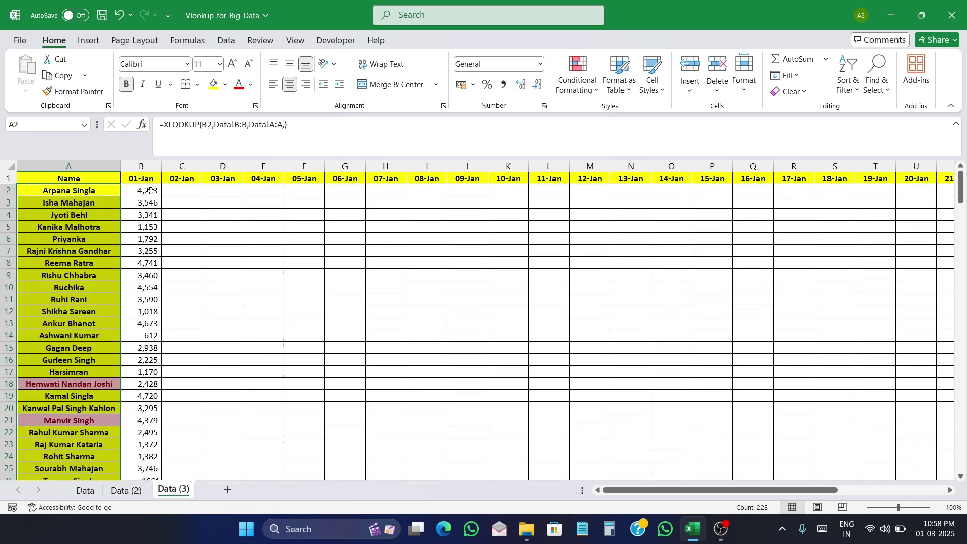
{"action": "left_click", "coordinate": [150, 191]}
{"action": "left_click", "coordinate": [149, 224]}
{"action": "left_click", "coordinate": [99, 194]}
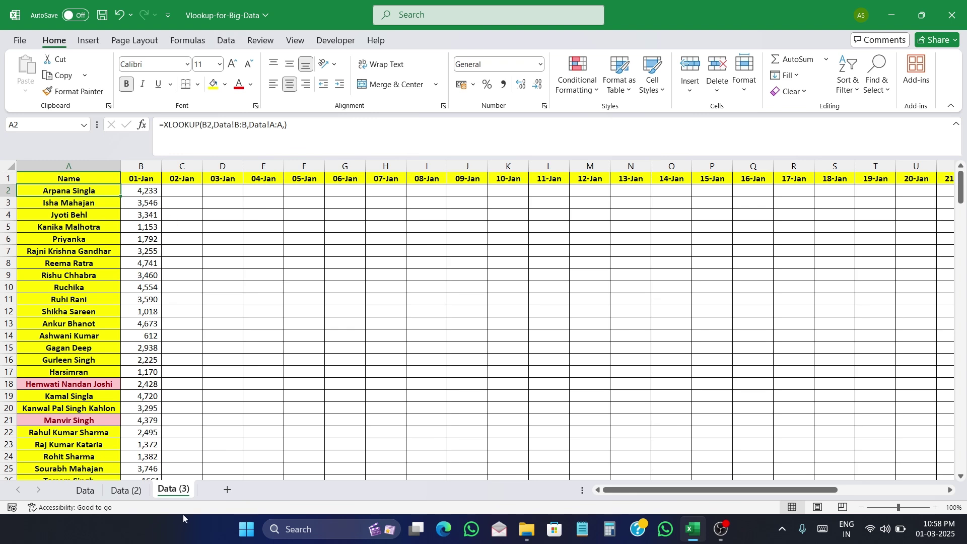
Step: Delete the Data (3) sheet from the workbook and confirm the deletion
{"action": "right_click", "coordinate": [178, 498]}
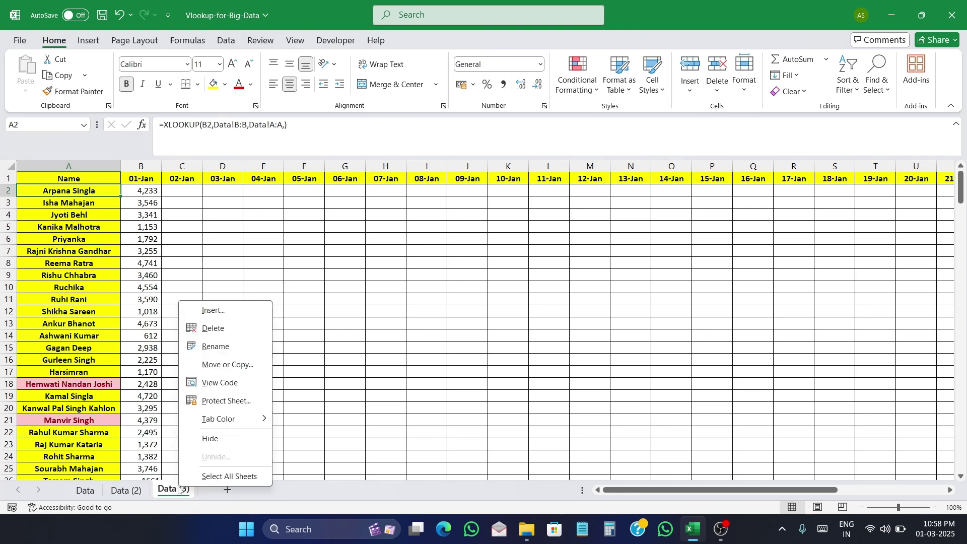
{"action": "left_click", "coordinate": [211, 328]}
{"action": "left_click", "coordinate": [464, 298]}
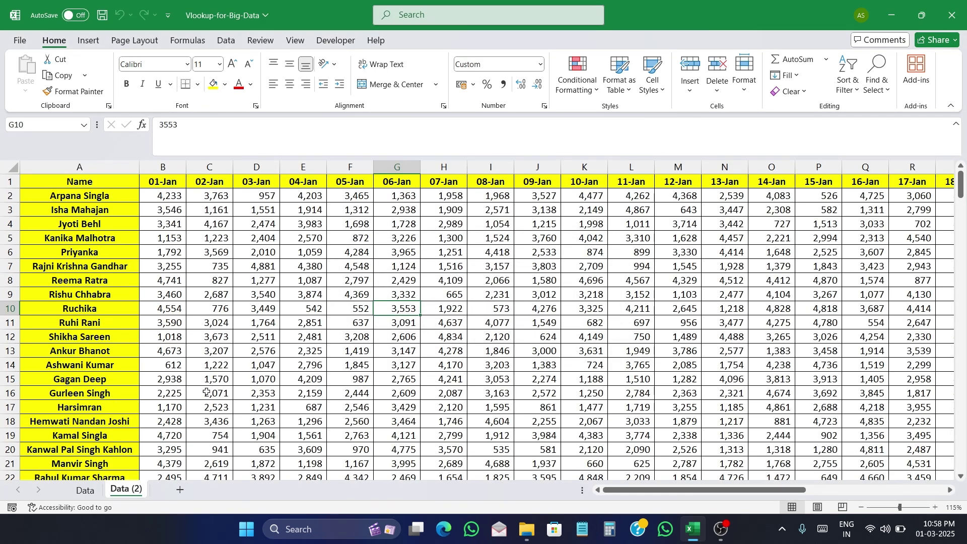
Step: Create a copy of the Data sheet at the end of the workbook
{"action": "left_click", "coordinate": [86, 490]}
{"action": "right_click", "coordinate": [95, 490]}
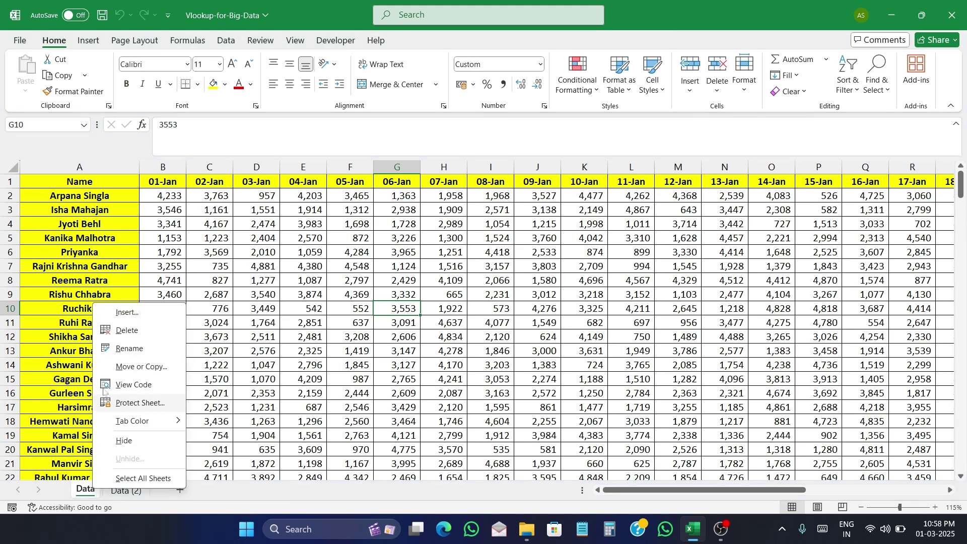
{"action": "left_click", "coordinate": [141, 367]}
{"action": "left_click", "coordinate": [96, 379]}
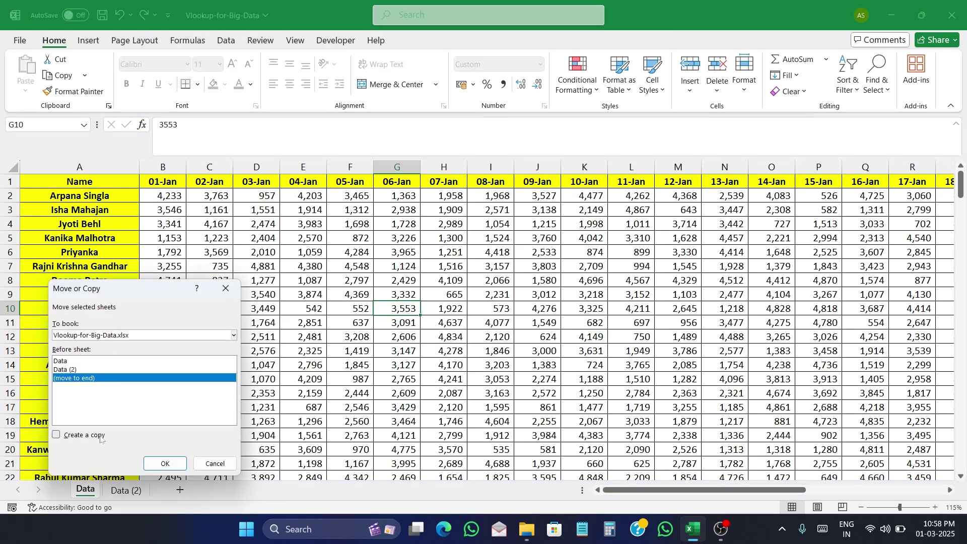
{"action": "left_click", "coordinate": [86, 435]}
{"action": "left_click", "coordinate": [165, 464]}
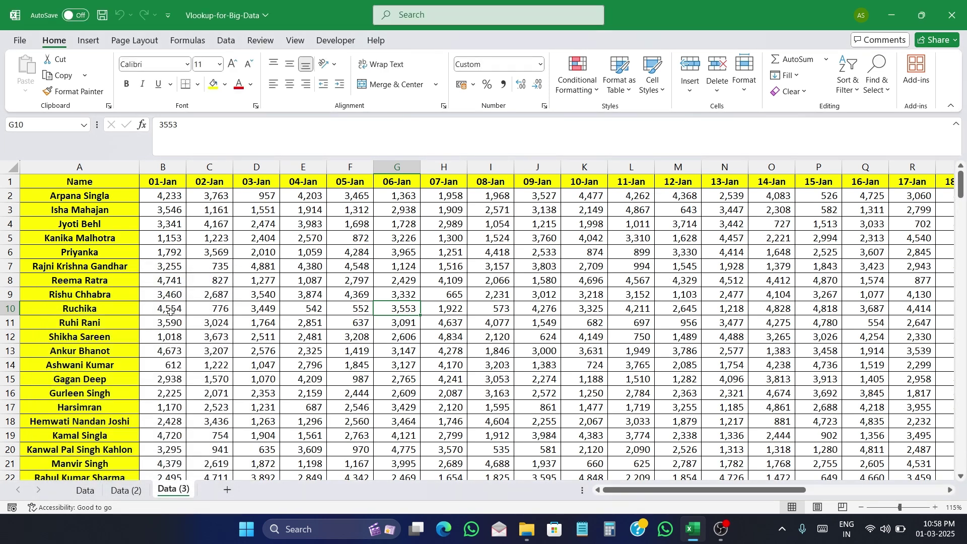
Step: Clear all January figures from B2 through AF229 on the Data (3) sheet, keeping the names and date headers
{"action": "left_click", "coordinate": [176, 196]}
{"action": "key", "text": "ctrl+shift+Right"}
{"action": "key", "text": "ctrl+shift+Down"}
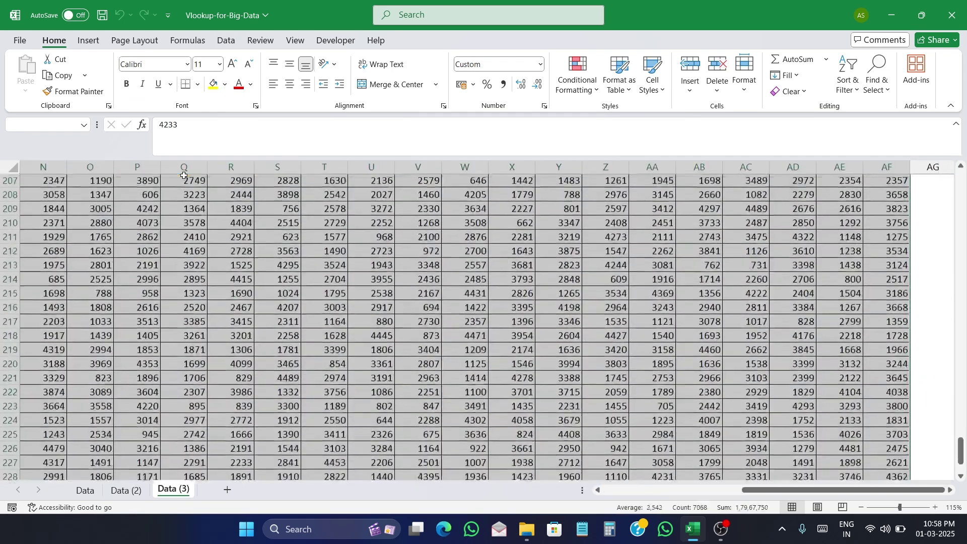
{"action": "key", "text": "Delete"}
{"action": "scroll", "coordinate": [245, 266], "scroll_direction": "down", "scroll_amount": 2}
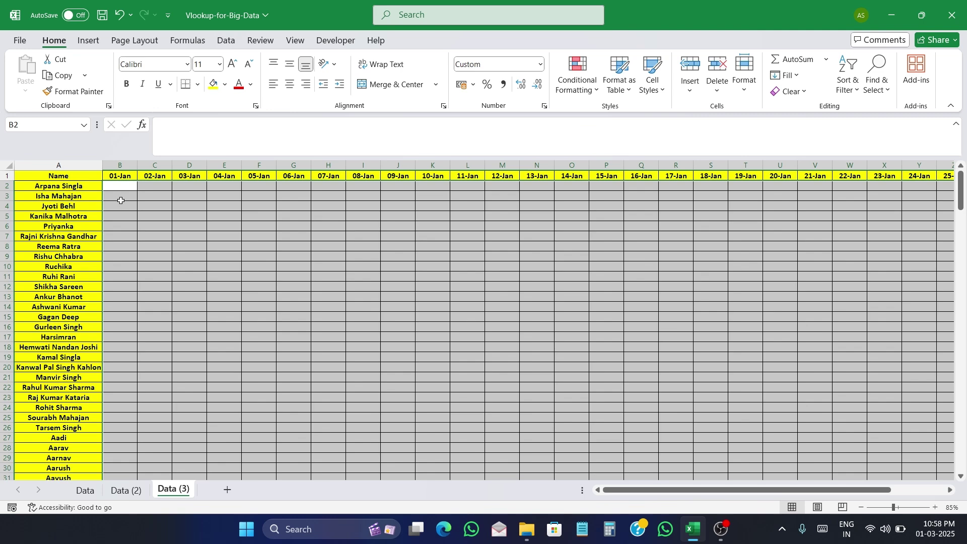
{"action": "left_click", "coordinate": [128, 185]}
{"action": "type", "text": "="}
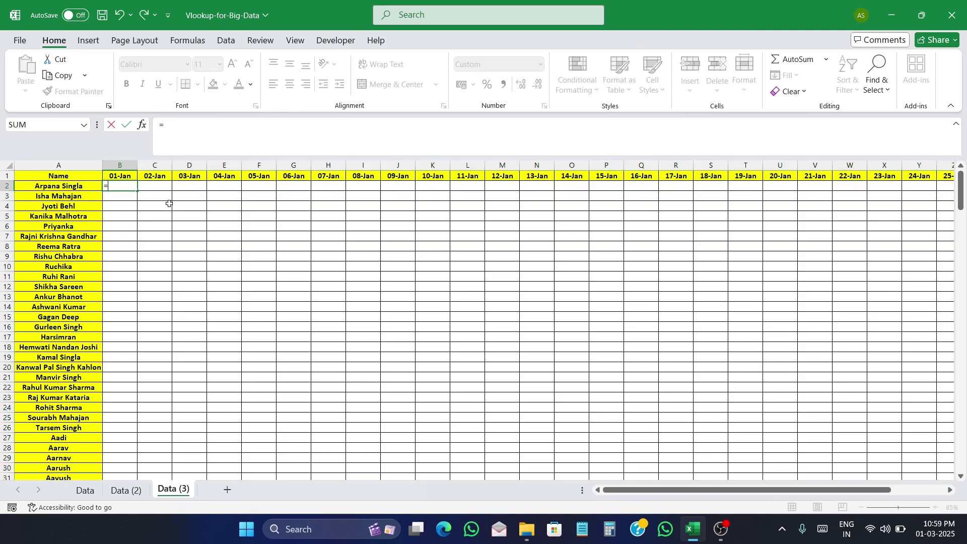
{"action": "type", "text": "x"}
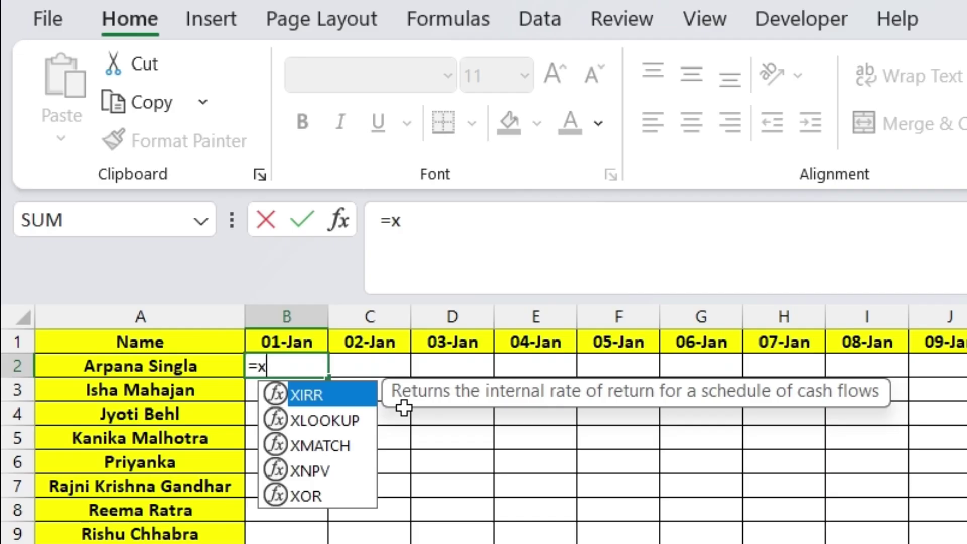
{"action": "key", "text": "Down"}
{"action": "key", "text": "Return"}
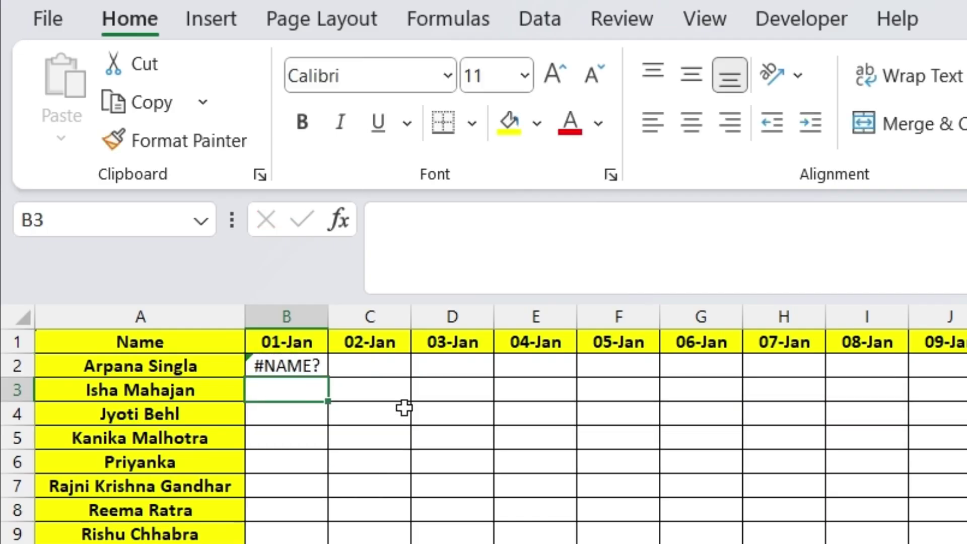
Step: Start an XLOOKUP formula in B2 of Data (3) with the name in A2 as the lookup value
{"action": "left_click", "coordinate": [319, 368]}
{"action": "type", "text": "=xl"}
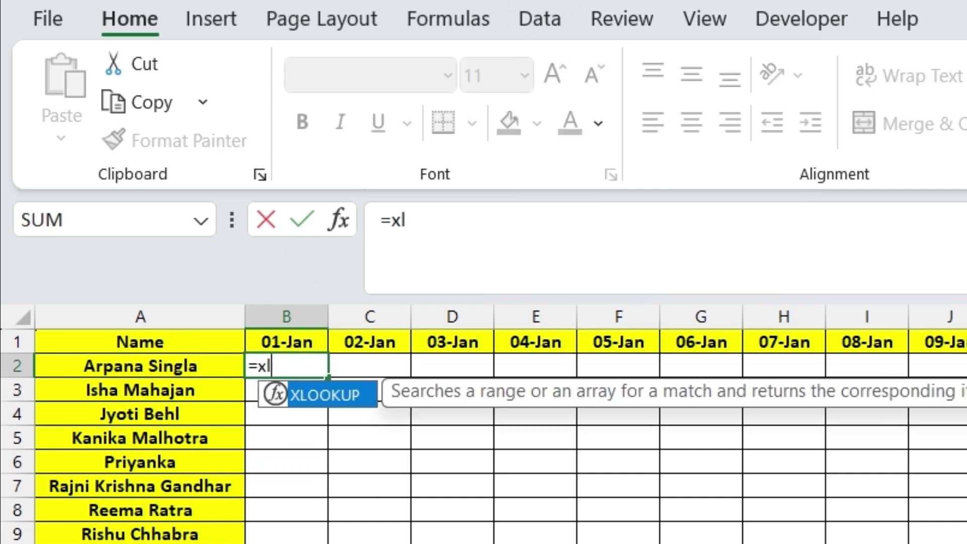
{"action": "key", "text": "Tab"}
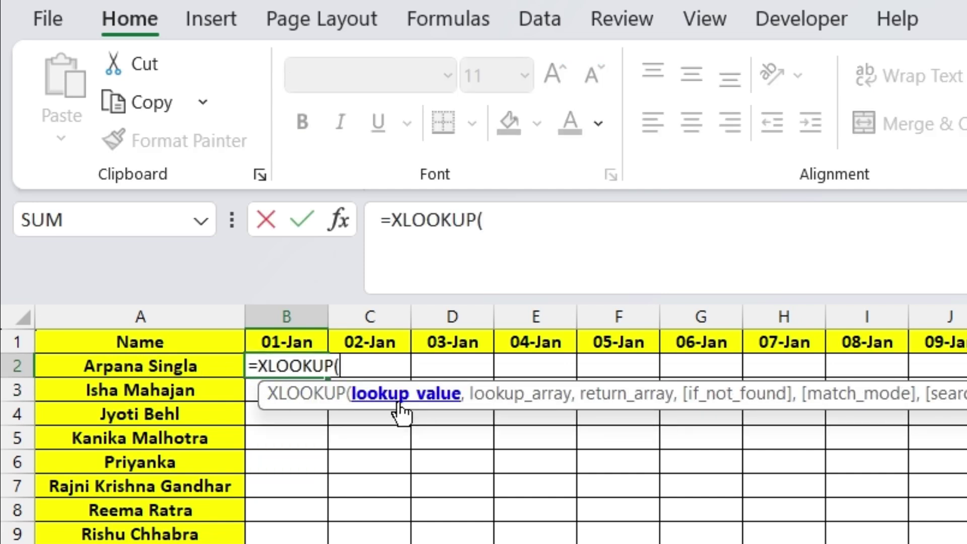
{"action": "left_click", "coordinate": [207, 366]}
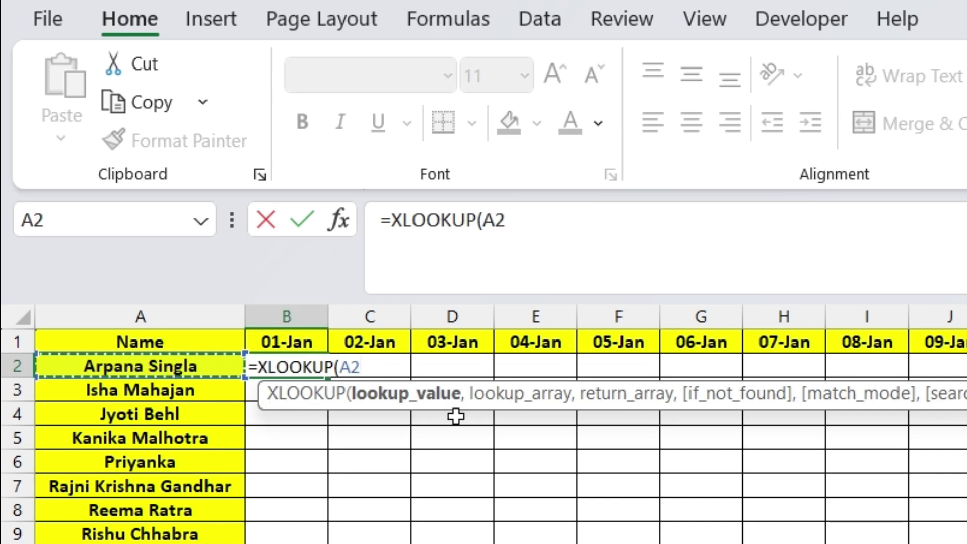
{"action": "type", "text": ","}
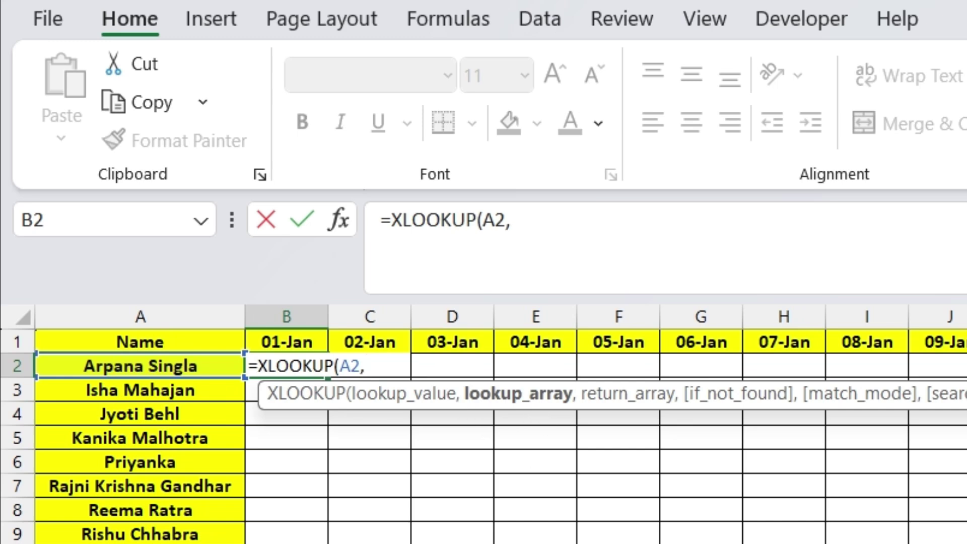
Step: Set the XLOOKUP lookup array to the whole name column, Data!A:A
{"action": "key", "text": "ctrl+Page_Up"}
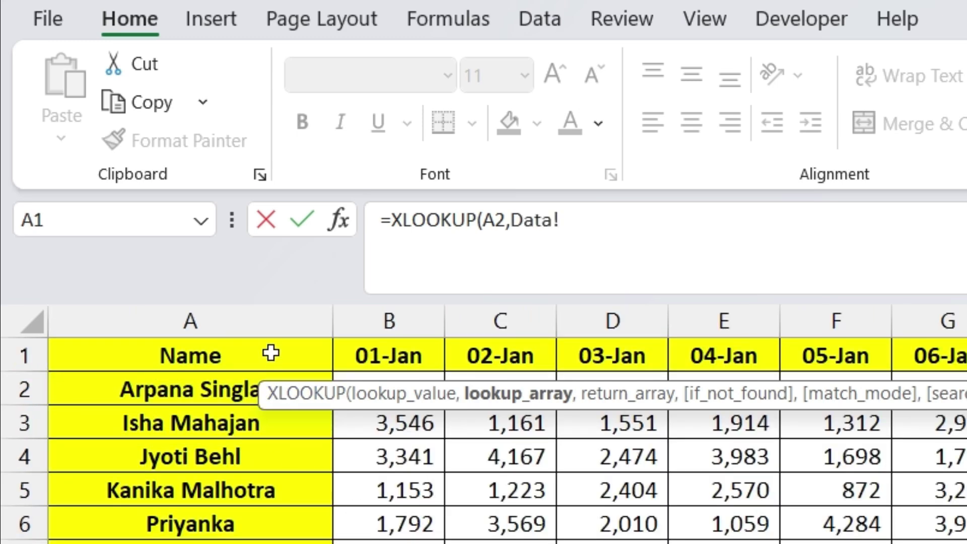
{"action": "scroll", "coordinate": [267, 478], "scroll_direction": "down", "scroll_amount": 7}
{"action": "scroll", "coordinate": [251, 509], "scroll_direction": "up", "scroll_amount": 7}
{"action": "left_click", "coordinate": [247, 321]}
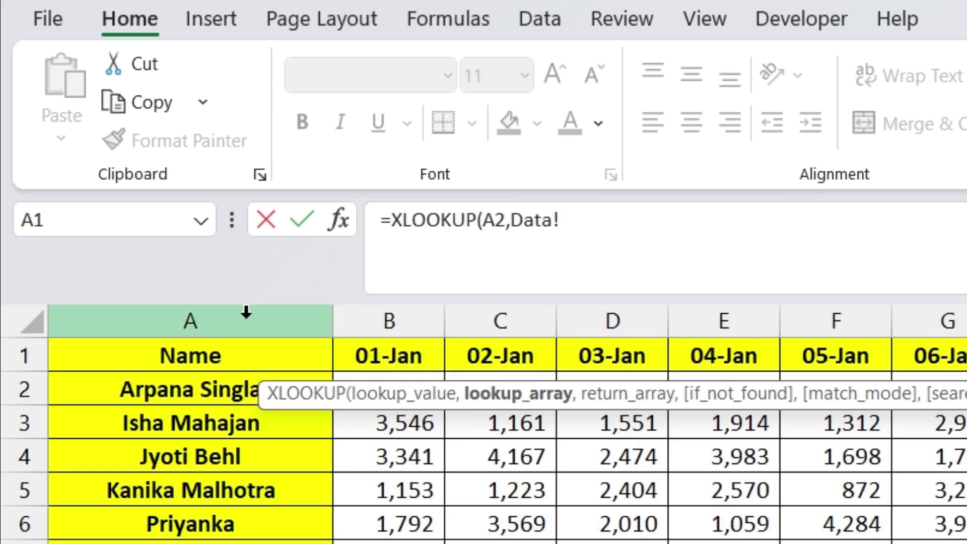
{"action": "type", "text": ","}
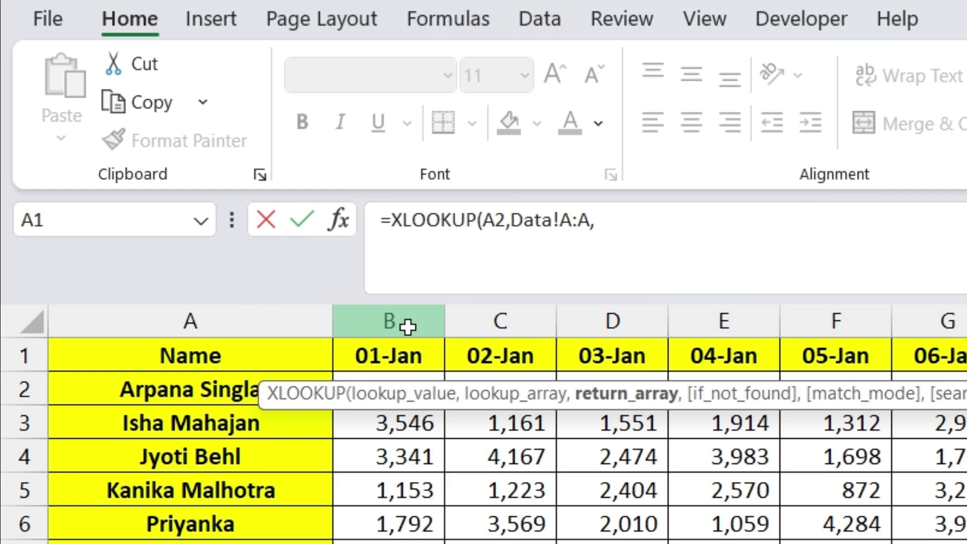
Step: Set the return array to Data!B:AF, leave the if_not_found argument empty, and enter the formula
{"action": "left_click_drag", "start_coordinate": [398, 323], "coordinate": [964, 322]}
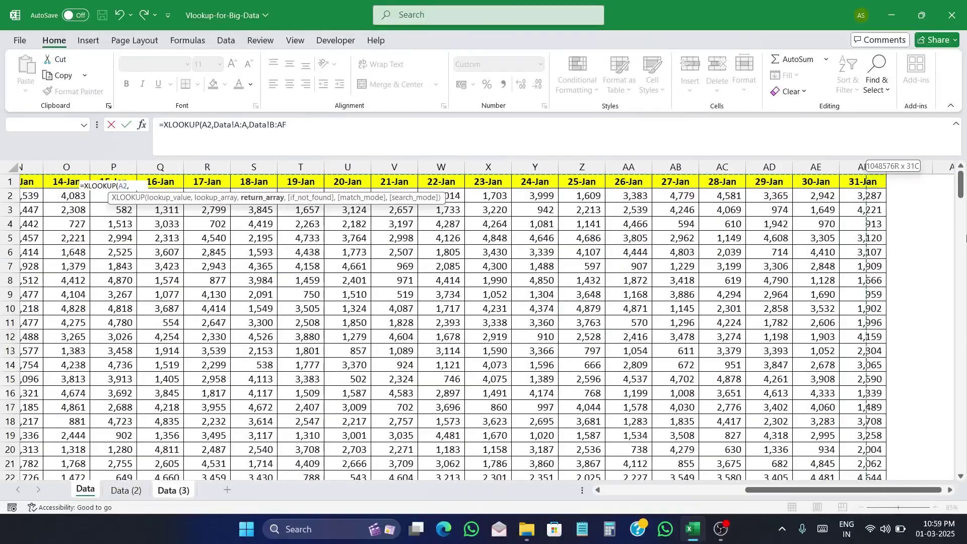
{"action": "left_click_drag", "start_coordinate": [964, 239], "coordinate": [964, 239]}
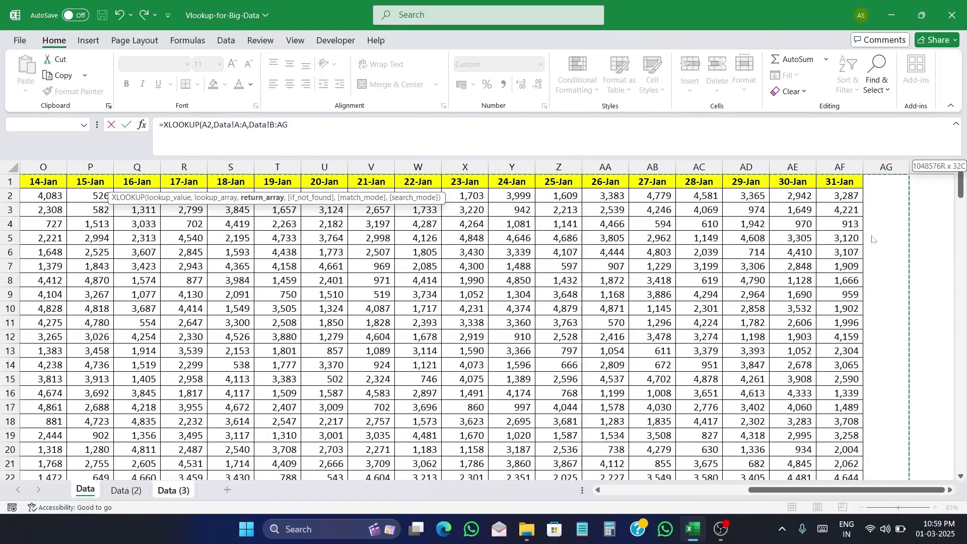
{"action": "type", "text": ","}
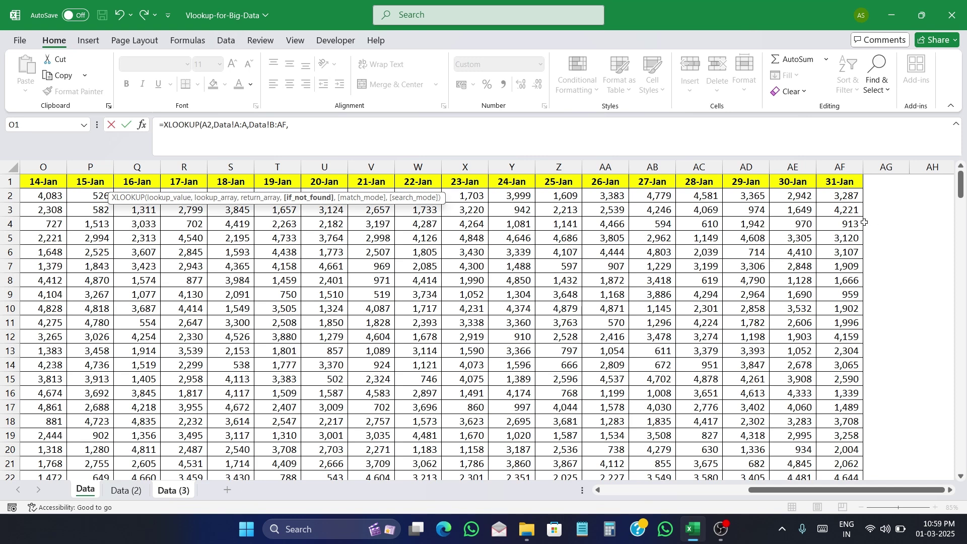
{"action": "key", "text": "Return"}
{"action": "mouse_move", "coordinate": [850, 490]}
{"action": "left_mouse_down"}
{"action": "mouse_move", "coordinate": [904, 491]}
{"action": "mouse_move", "coordinate": [867, 490]}
{"action": "left_mouse_up"}
Step: Fill the XLOOKUP formula from B2 down column B to row 229
{"action": "left_click", "coordinate": [134, 184]}
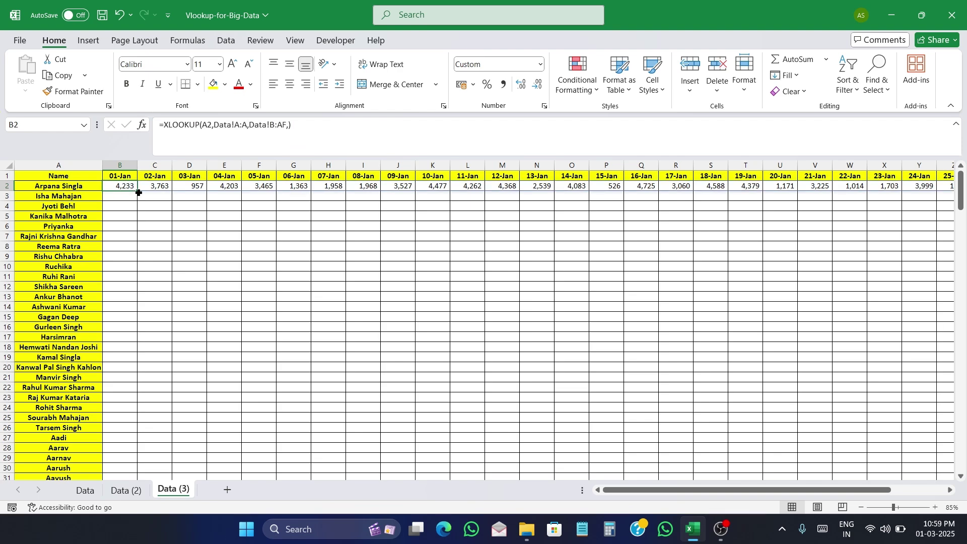
{"action": "left_click_drag", "start_coordinate": [139, 192], "coordinate": [151, 529]}
{"action": "scroll", "coordinate": [609, 337], "scroll_direction": "up", "scroll_amount": 20}
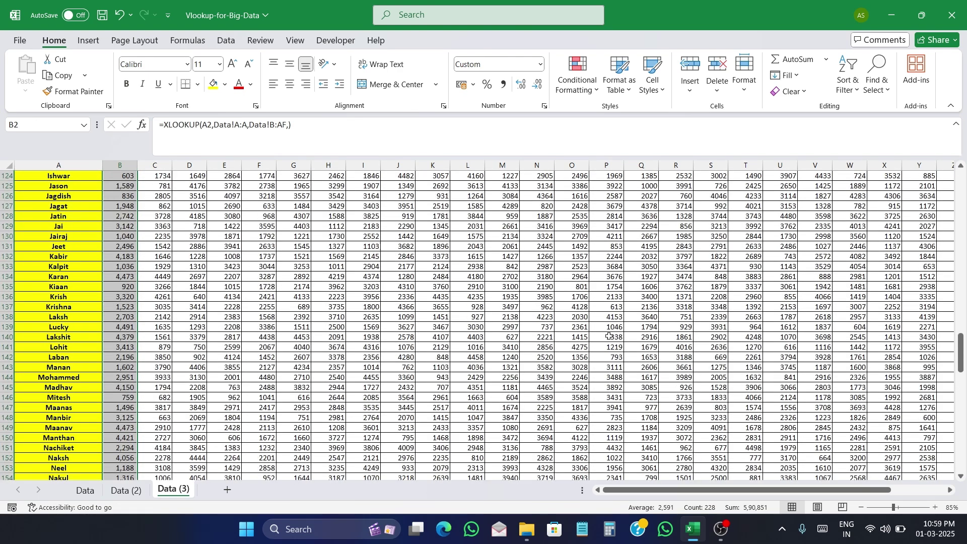
{"action": "scroll", "coordinate": [610, 337], "scroll_direction": "up", "scroll_amount": 20}
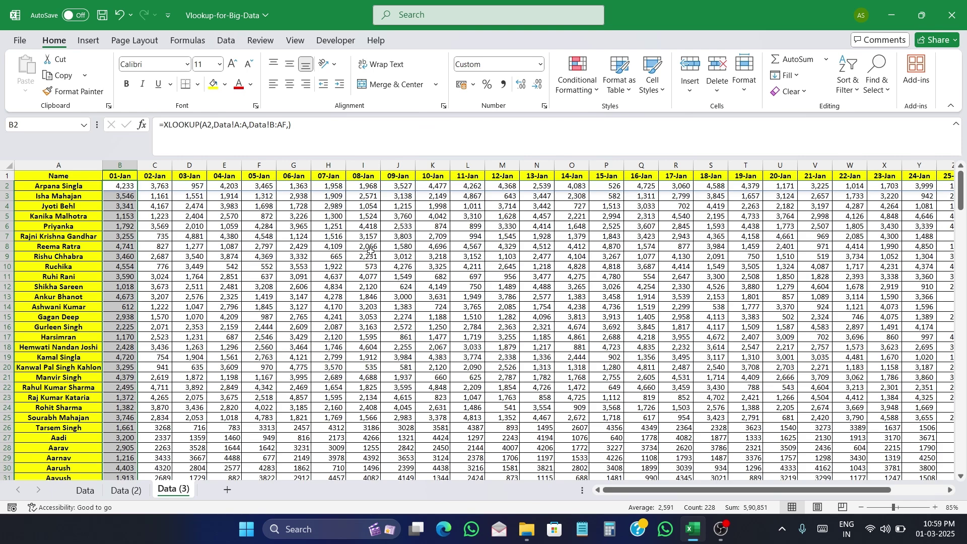
Step: Review the spilled January figures down the name rows and across the date columns to 31-Jan
{"action": "left_click", "coordinate": [404, 261]}
{"action": "scroll", "coordinate": [832, 353], "scroll_direction": "down", "scroll_amount": 15}
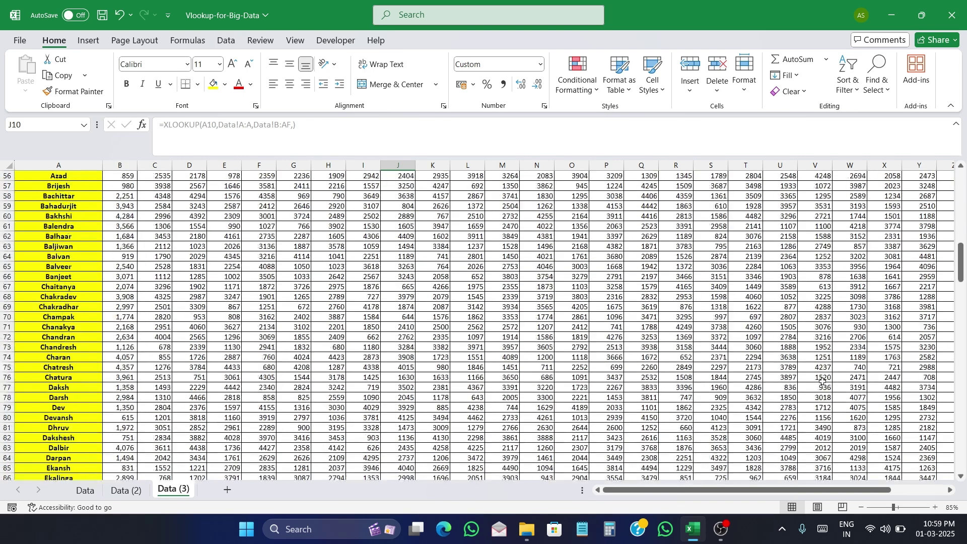
{"action": "scroll", "coordinate": [803, 385], "scroll_direction": "down", "scroll_amount": 3, "text": "ctrl"}
{"action": "scroll", "coordinate": [591, 358], "scroll_direction": "up", "scroll_amount": 3}
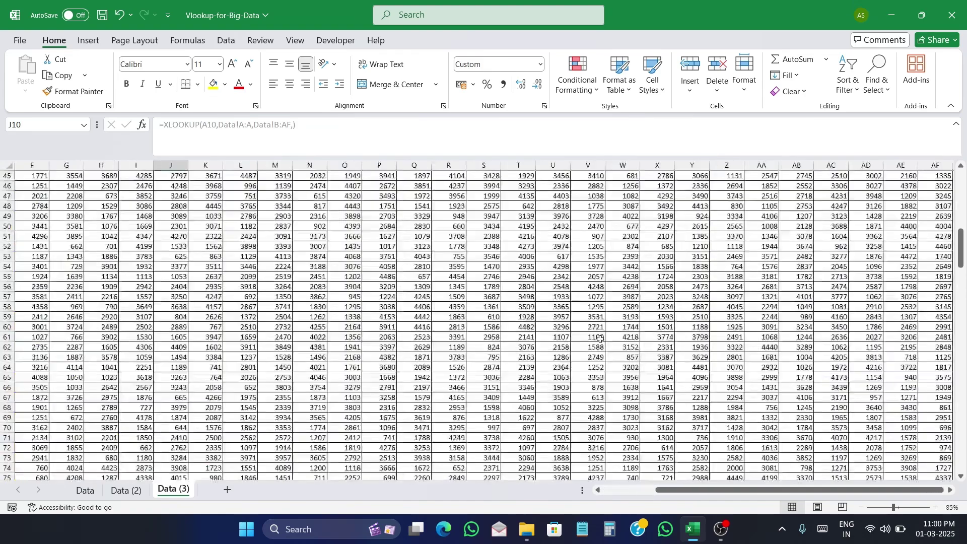
{"action": "left_click_drag", "start_coordinate": [684, 486], "coordinate": [629, 488]}
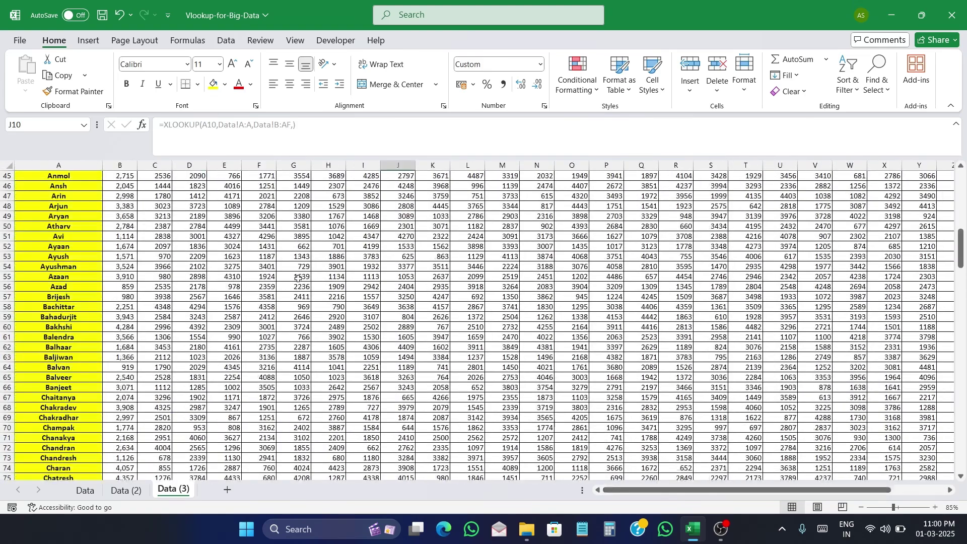
{"action": "scroll", "coordinate": [322, 202], "scroll_direction": "up", "scroll_amount": 15}
{"action": "left_click_drag", "start_coordinate": [341, 165], "coordinate": [745, 178]}
{"action": "left_click", "coordinate": [436, 268]}
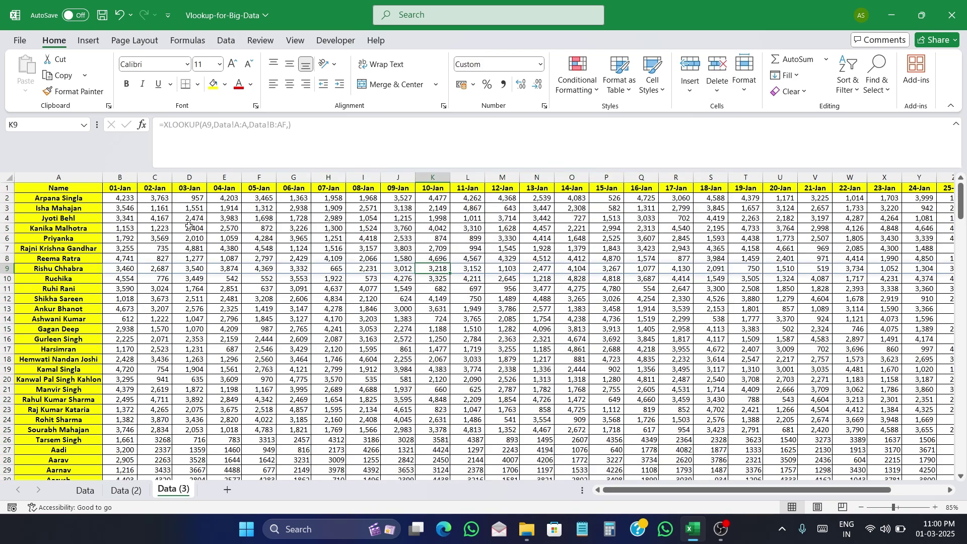
{"action": "scroll", "coordinate": [209, 342], "scroll_direction": "down", "scroll_amount": 9}
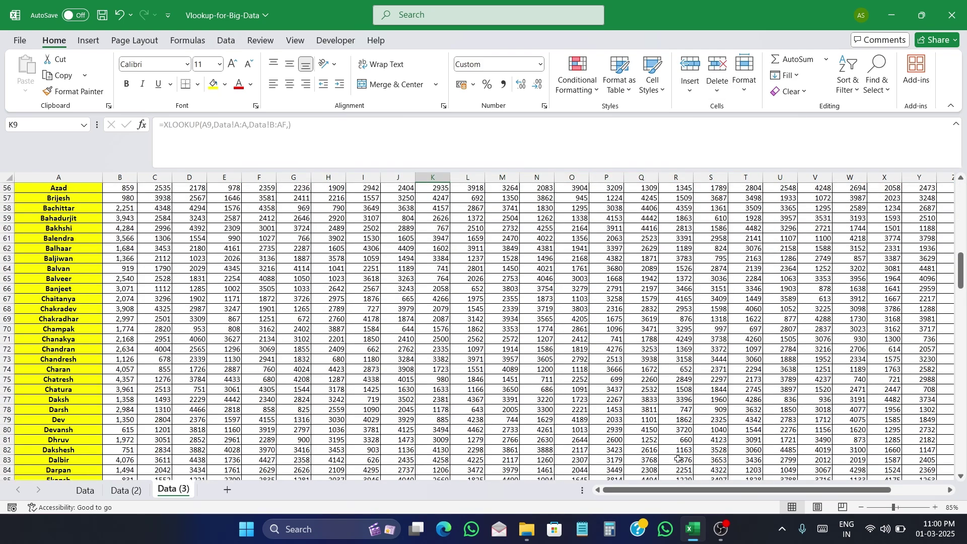
{"action": "scroll", "coordinate": [686, 439], "scroll_direction": "up", "scroll_amount": 5}
{"action": "scroll", "coordinate": [686, 439], "scroll_direction": "up", "scroll_amount": 4}
{"action": "left_click_drag", "start_coordinate": [736, 490], "coordinate": [830, 499]}
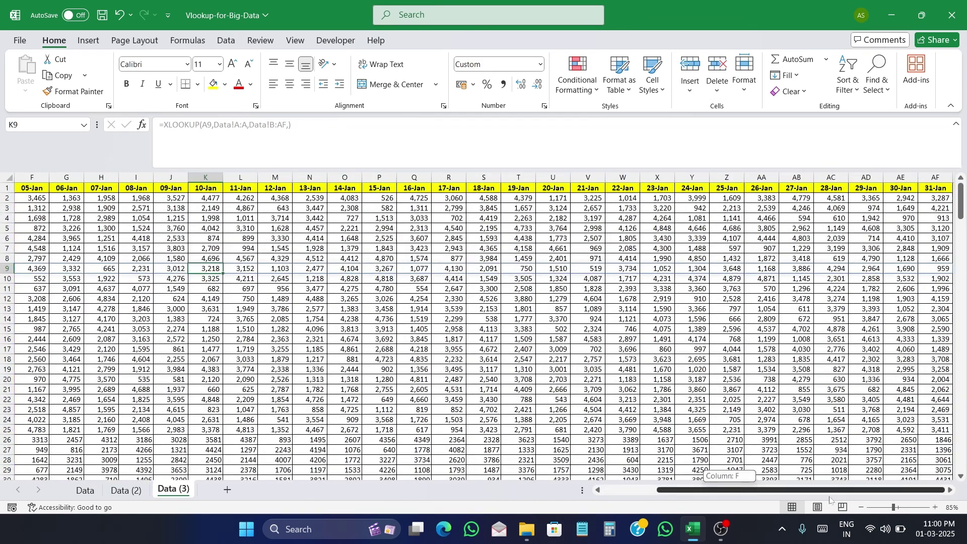
{"action": "left_click_drag", "start_coordinate": [891, 498], "coordinate": [923, 500]}
Step: Inspect the formula shown for several spilled cells between the 17-Jan and 22-Jan columns
{"action": "left_click", "coordinate": [452, 258]}
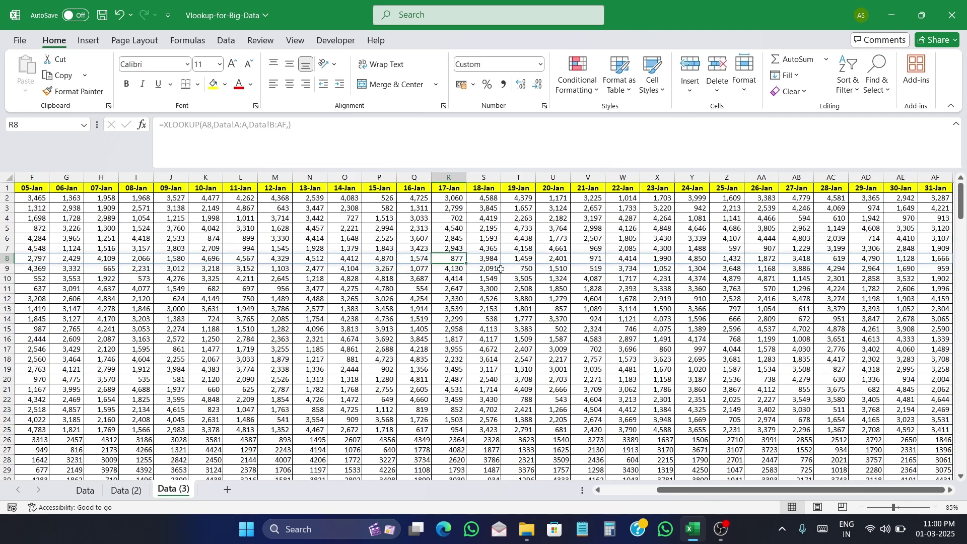
{"action": "left_click", "coordinate": [492, 278]}
{"action": "left_click", "coordinate": [454, 299]}
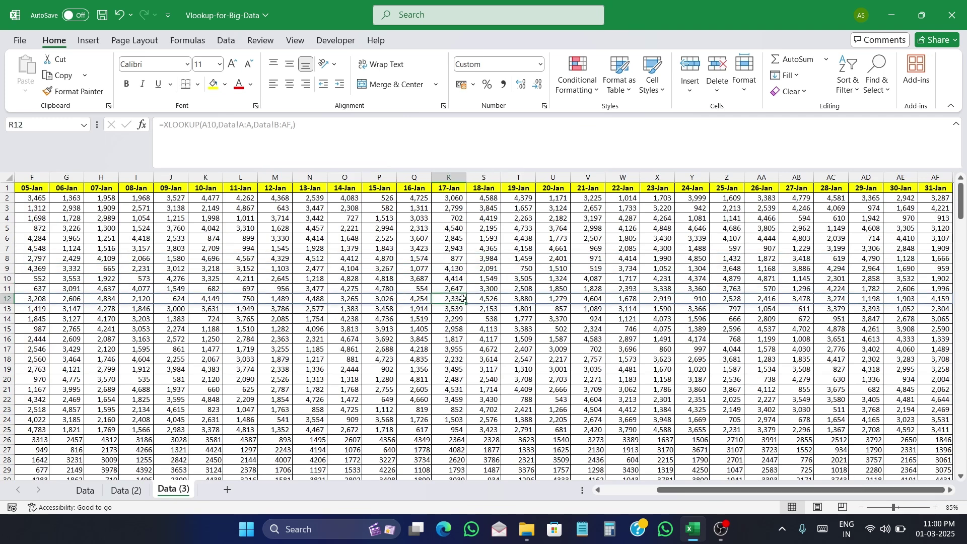
{"action": "left_click", "coordinate": [513, 319]}
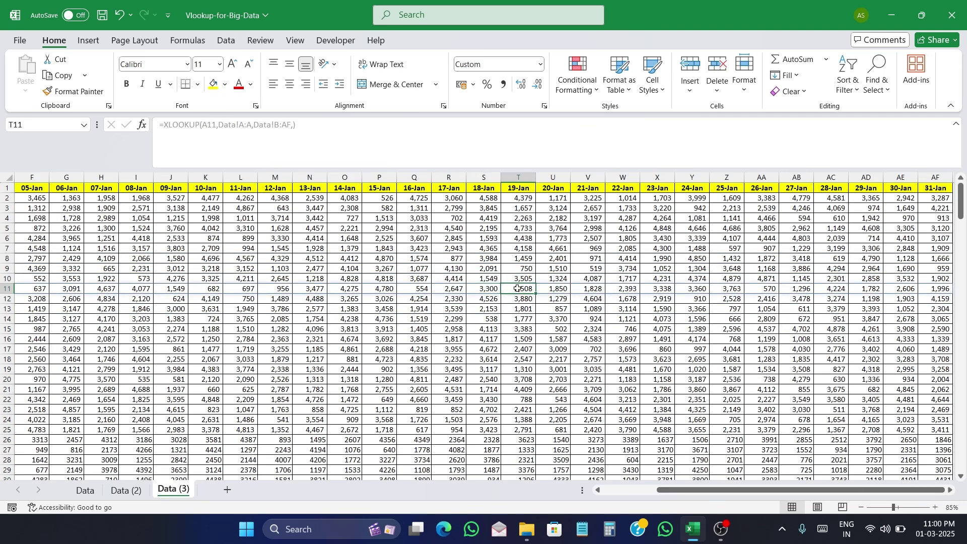
{"action": "key", "text": "Down"}
{"action": "left_click", "coordinate": [543, 276]}
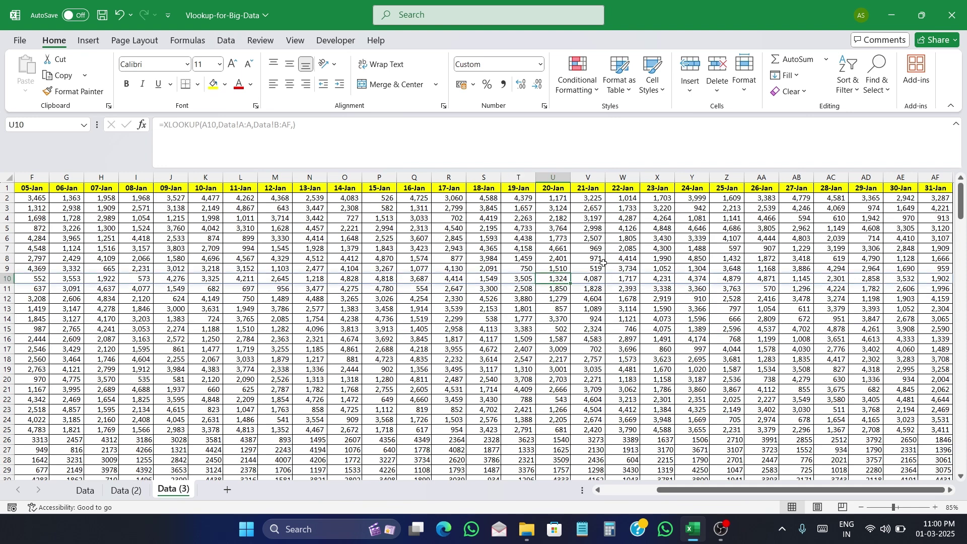
{"action": "left_click", "coordinate": [522, 375]}
{"action": "left_click", "coordinate": [523, 280]}
{"action": "left_click", "coordinate": [612, 319]}
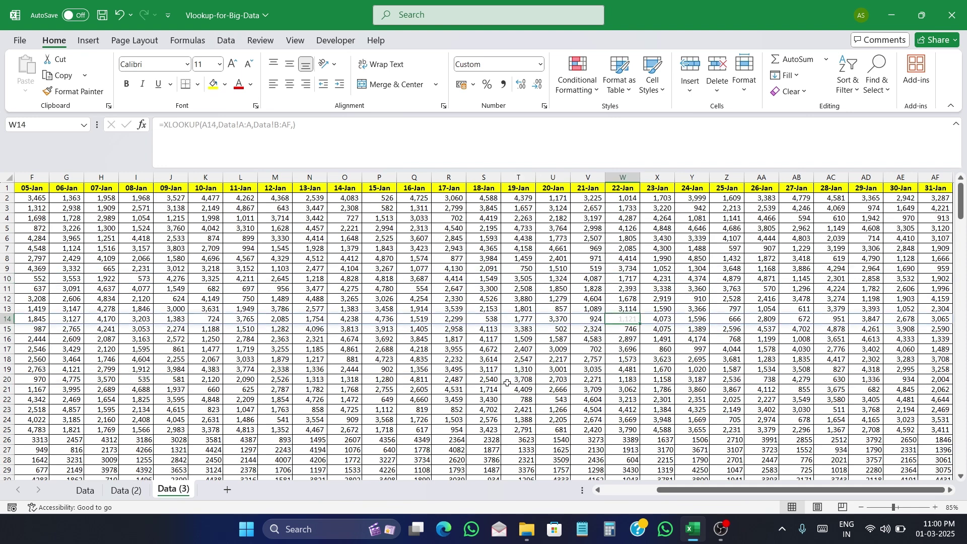
{"action": "left_click_drag", "start_coordinate": [754, 498], "coordinate": [700, 496]}
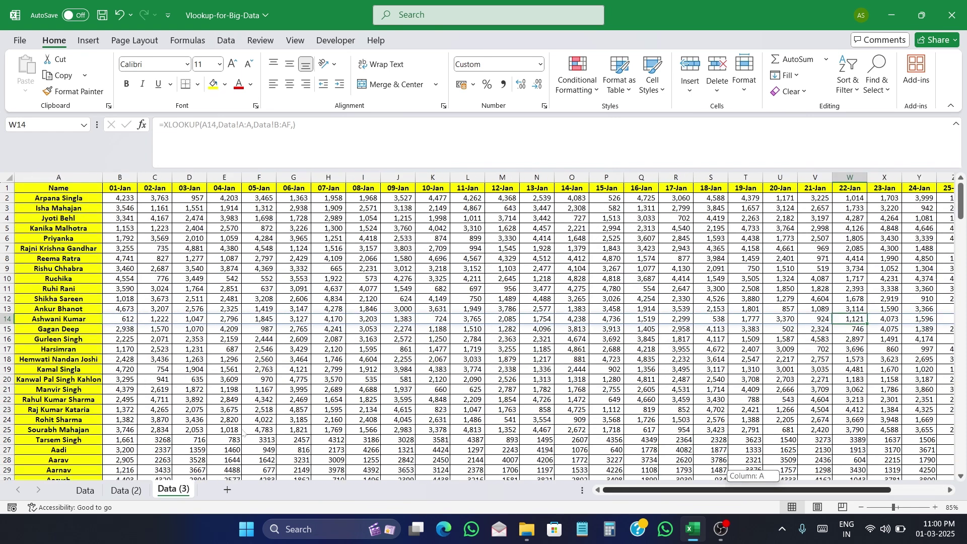
Step: Delete the XLOOKUP formulas in B11, B16, B19 and B23 and check the effect on their rows
{"action": "left_click", "coordinate": [130, 288]}
{"action": "key", "text": "Delete"}
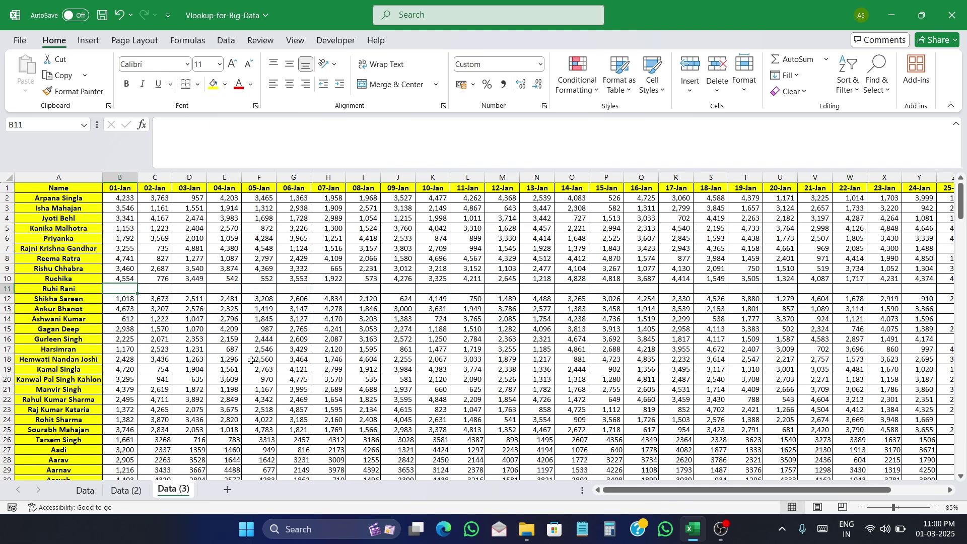
{"action": "left_click", "coordinate": [136, 341]}
{"action": "key", "text": "Delete"}
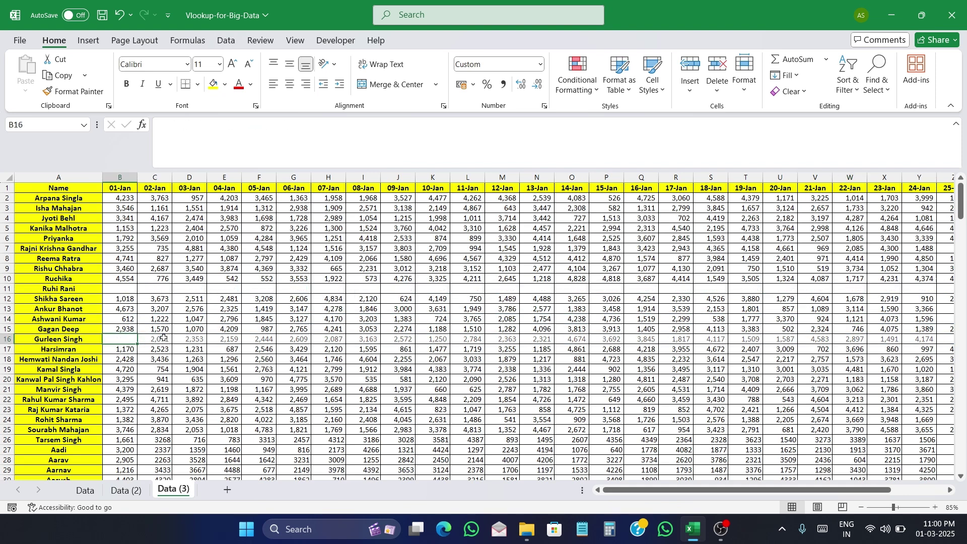
{"action": "left_click", "coordinate": [124, 370]}
{"action": "key", "text": "Delete"}
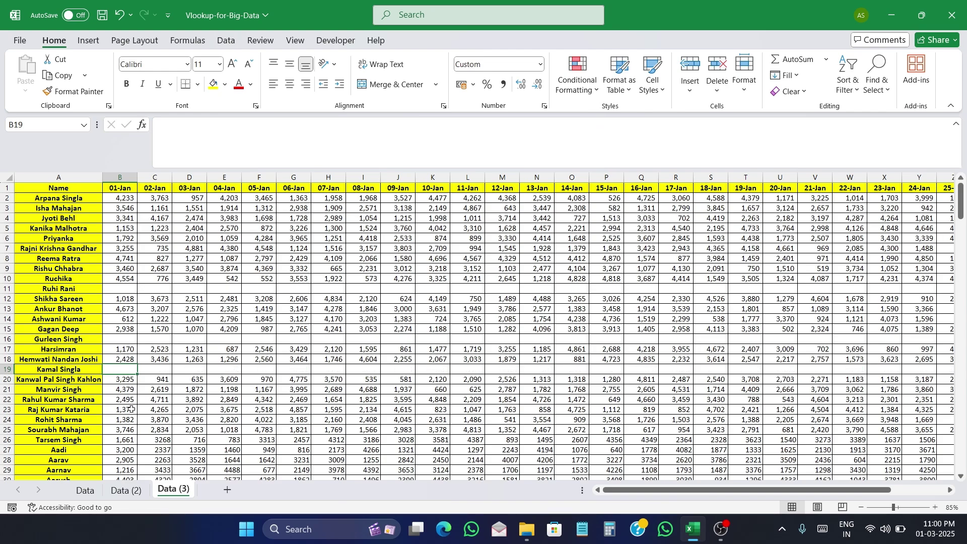
{"action": "left_click", "coordinate": [130, 408]}
{"action": "key", "text": "Delete"}
{"action": "scroll", "coordinate": [322, 372], "scroll_direction": "down", "scroll_amount": 7}
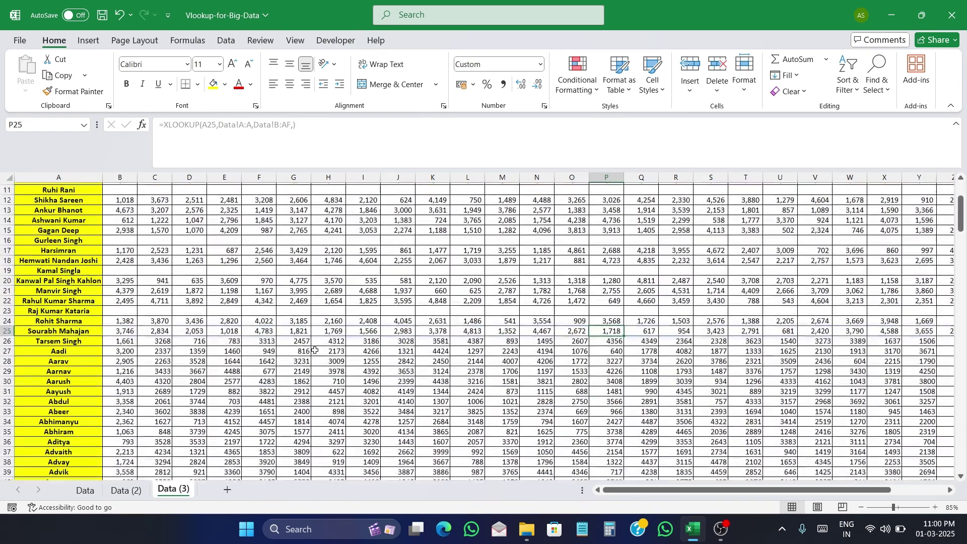
{"action": "scroll", "coordinate": [325, 363], "scroll_direction": "up", "scroll_amount": 7}
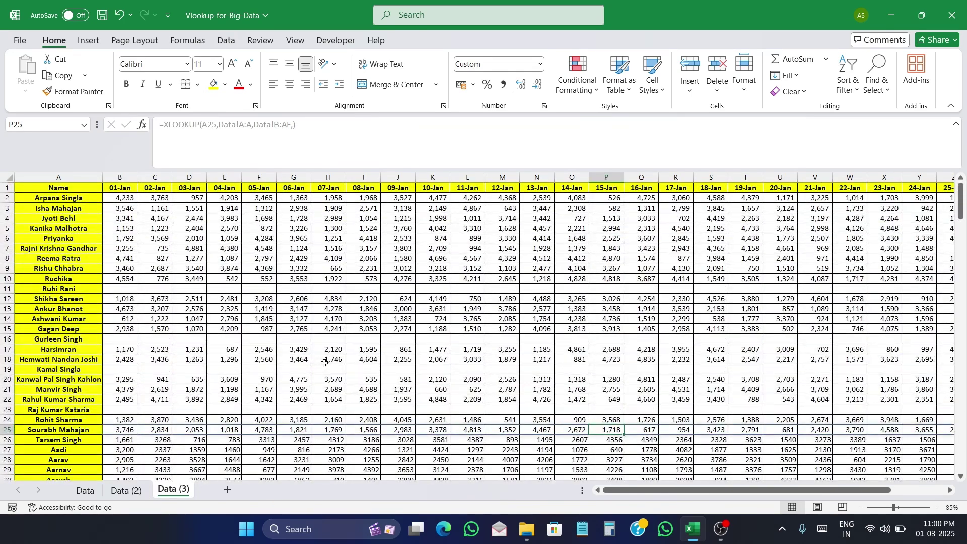